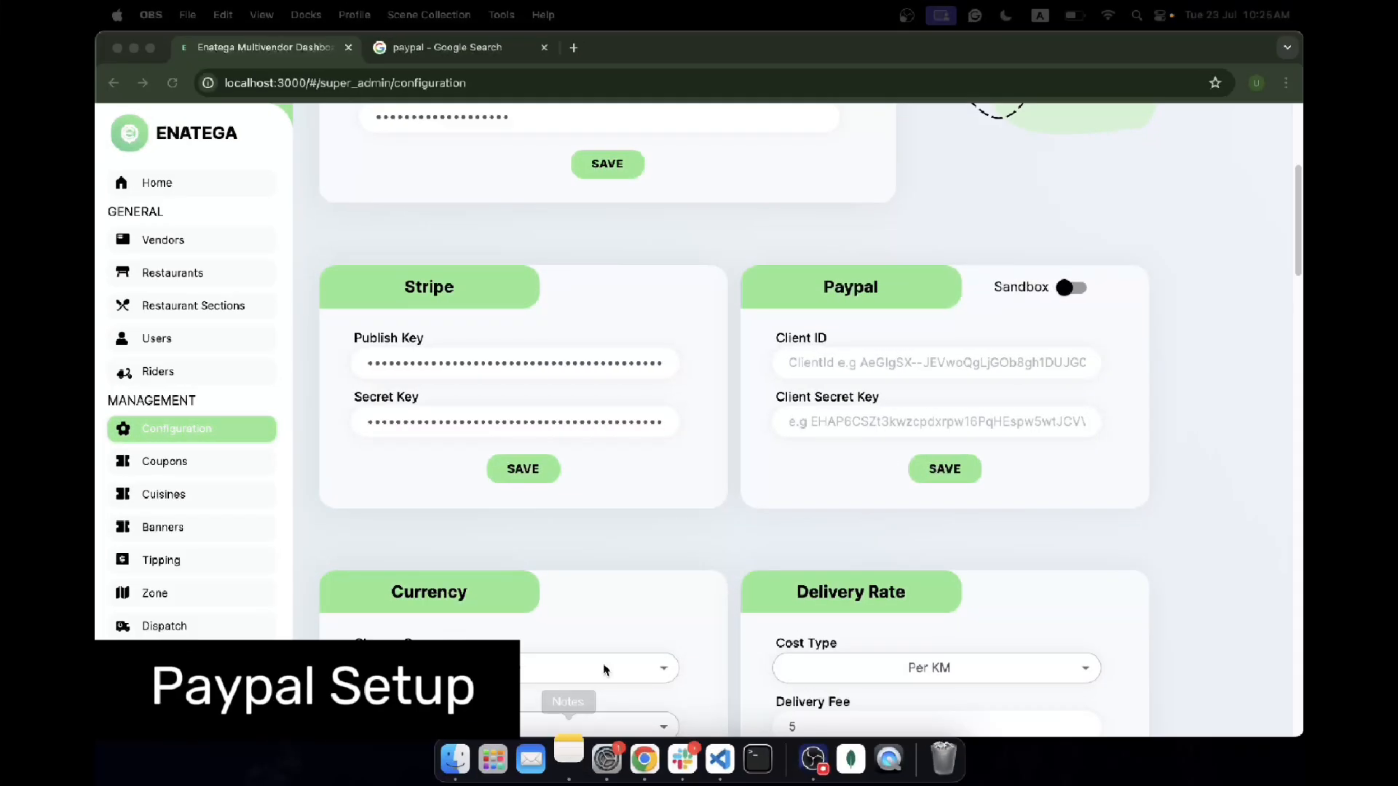
# Step: Create a note titled 'Paypal Developers Account' with a first checklist item 'Go to paypal'
pyautogui.click(569, 760)
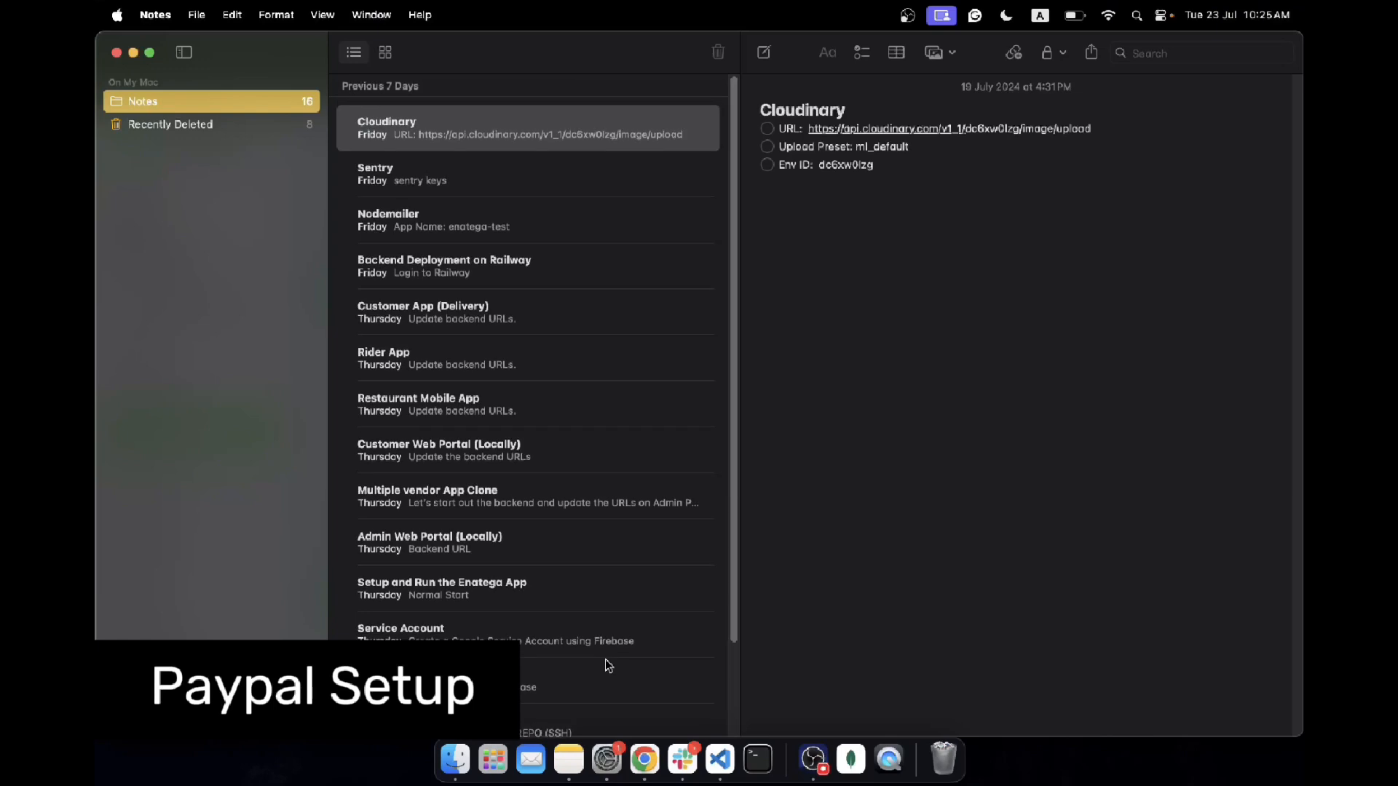
pyautogui.click(764, 52)
pyautogui.write('Py')
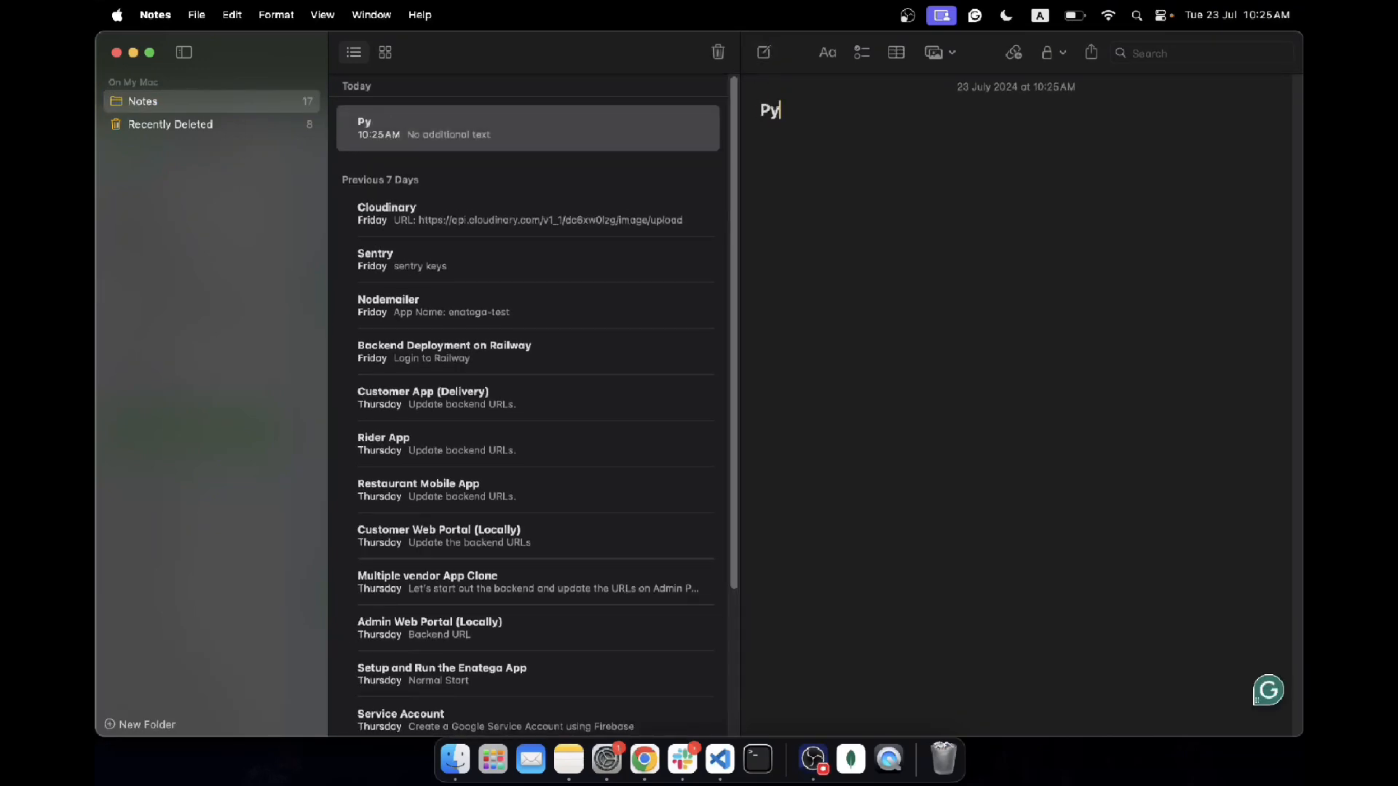
pyautogui.press('BackSpace')
pyautogui.write('aypay')
pyautogui.press('BackSpace')
pyautogui.write('l Developers Account')
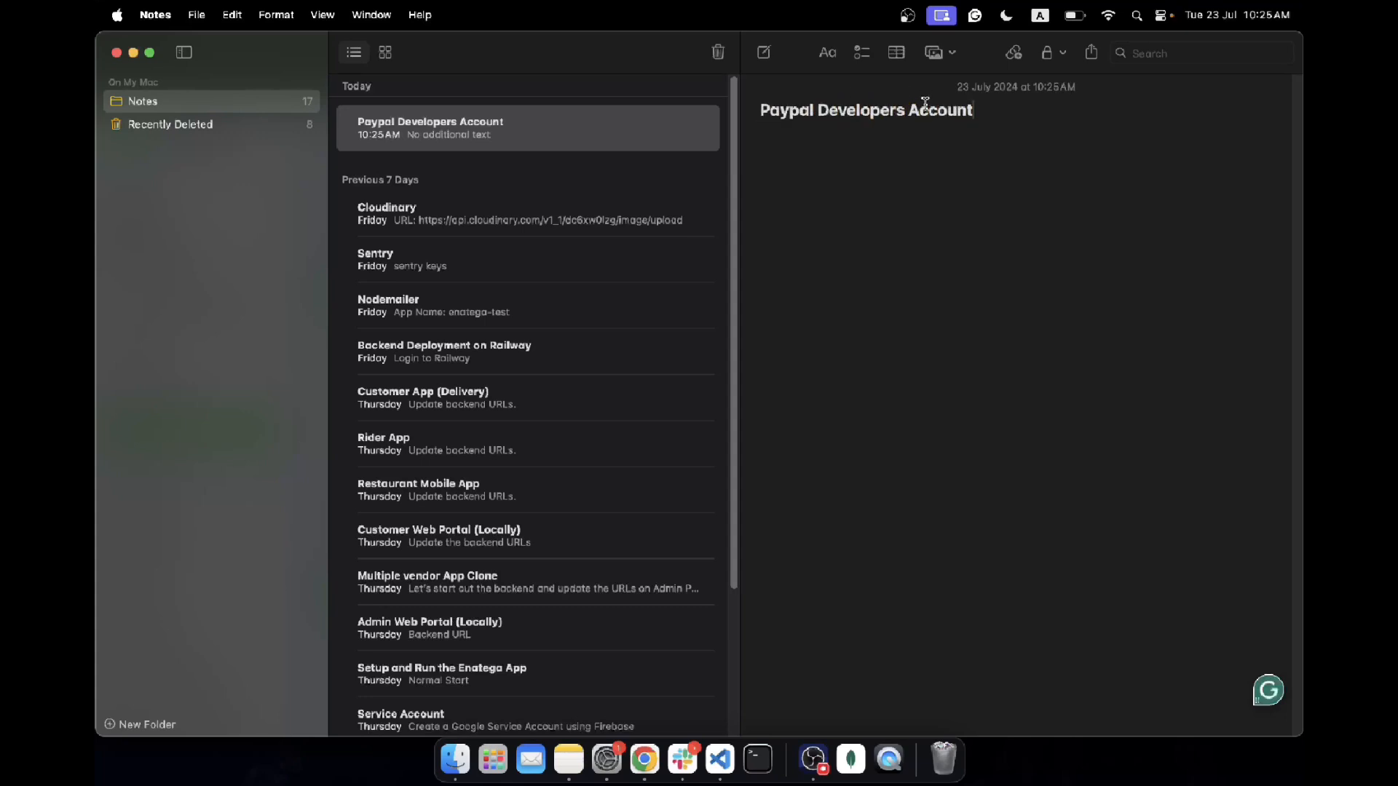
pyautogui.press('Return')
pyautogui.click(859, 54)
pyautogui.write('Go to paypal')
# Step: Search Google for 'paypal developer' and open the PayPal Developers site
pyautogui.click(644, 761)
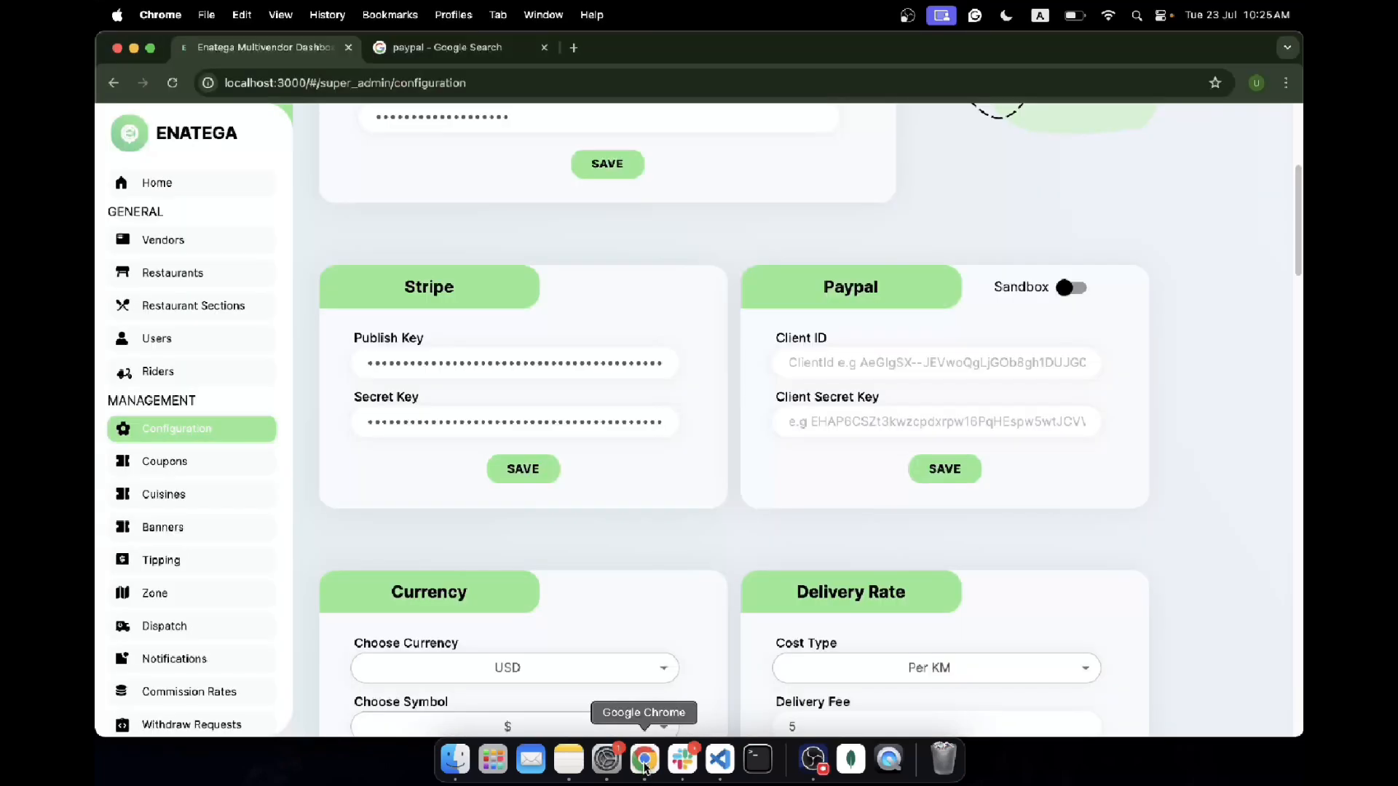
pyautogui.click(481, 47)
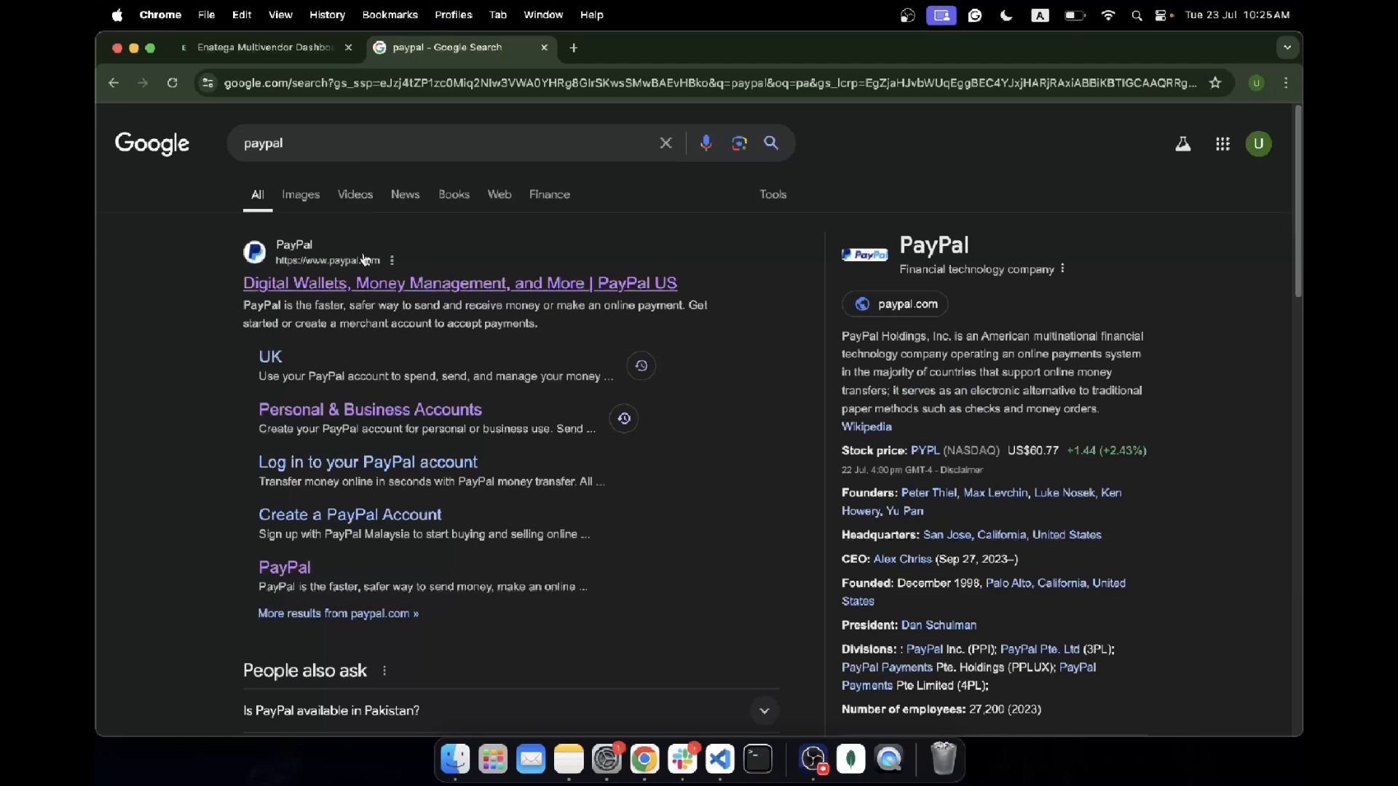
pyautogui.moveTo(284, 143); pyautogui.dragTo(258, 143)
pyautogui.click(109, 319)
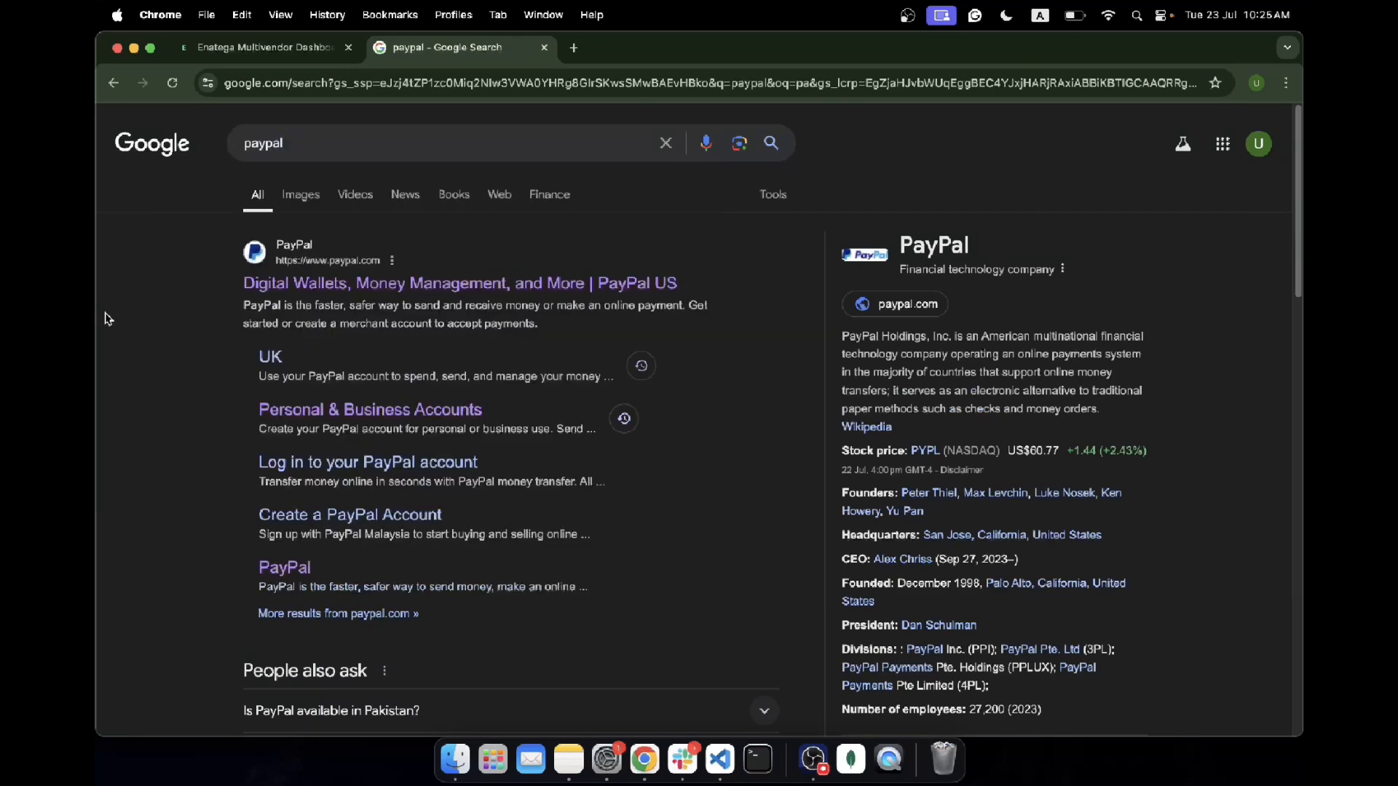
pyautogui.click(334, 139)
pyautogui.write('developer')
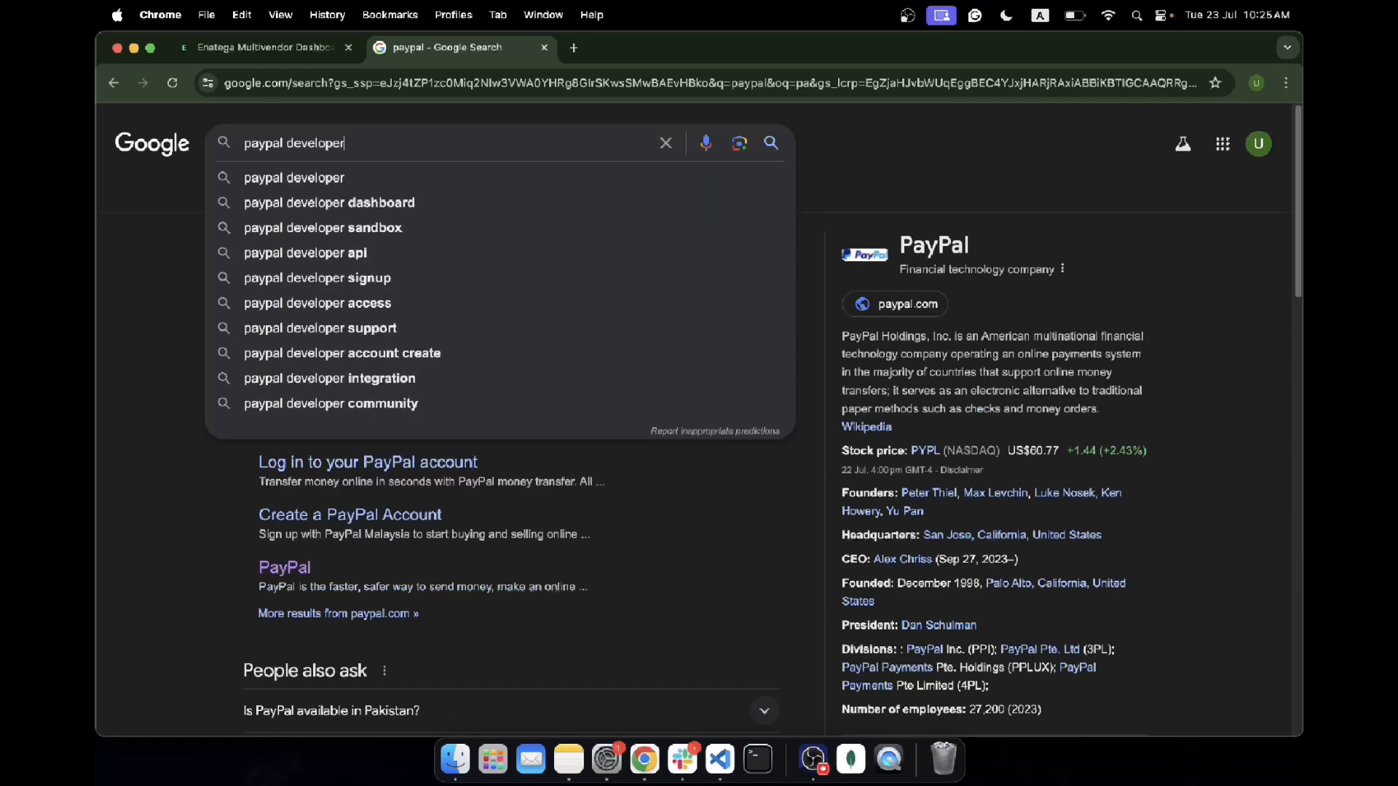
pyautogui.press('Down')
pyautogui.press('Return')
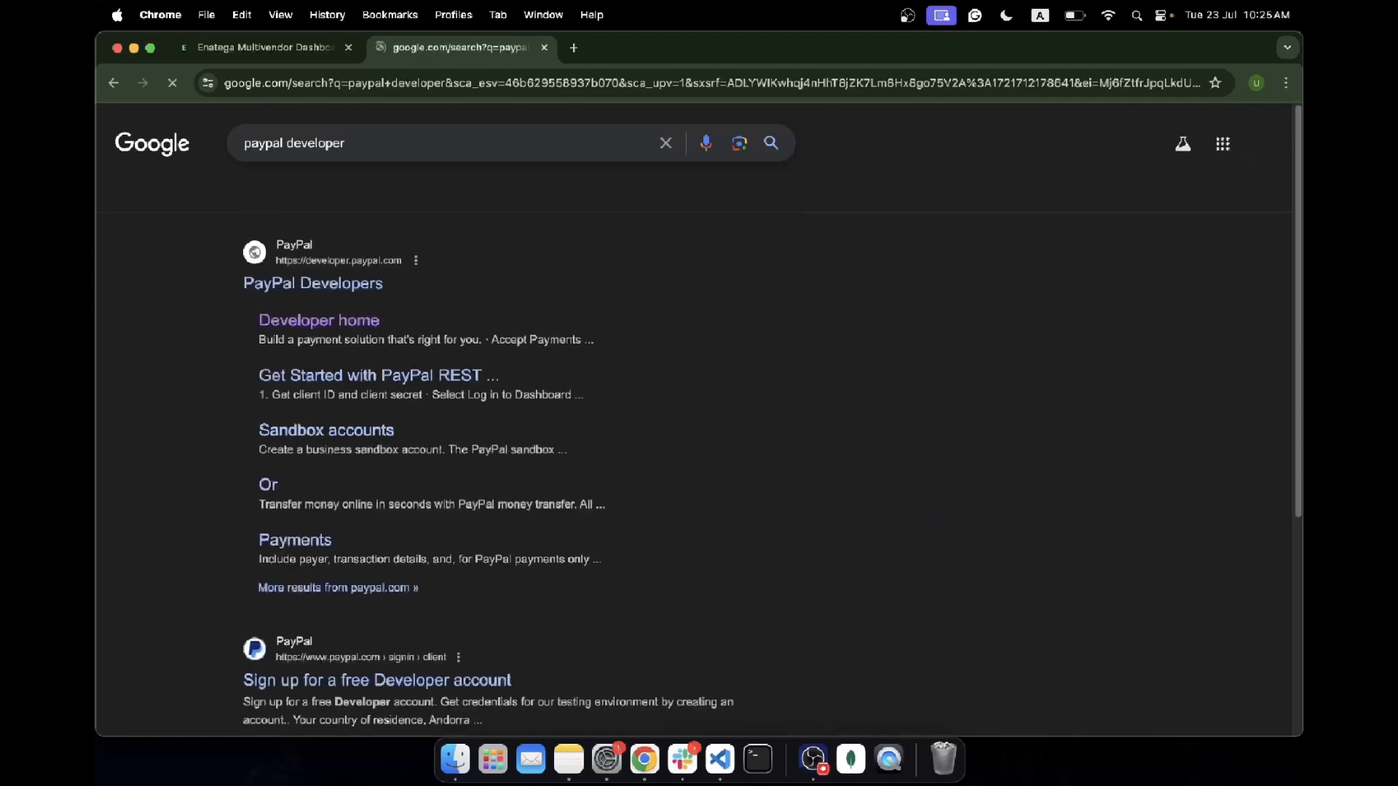
pyautogui.click(292, 285)
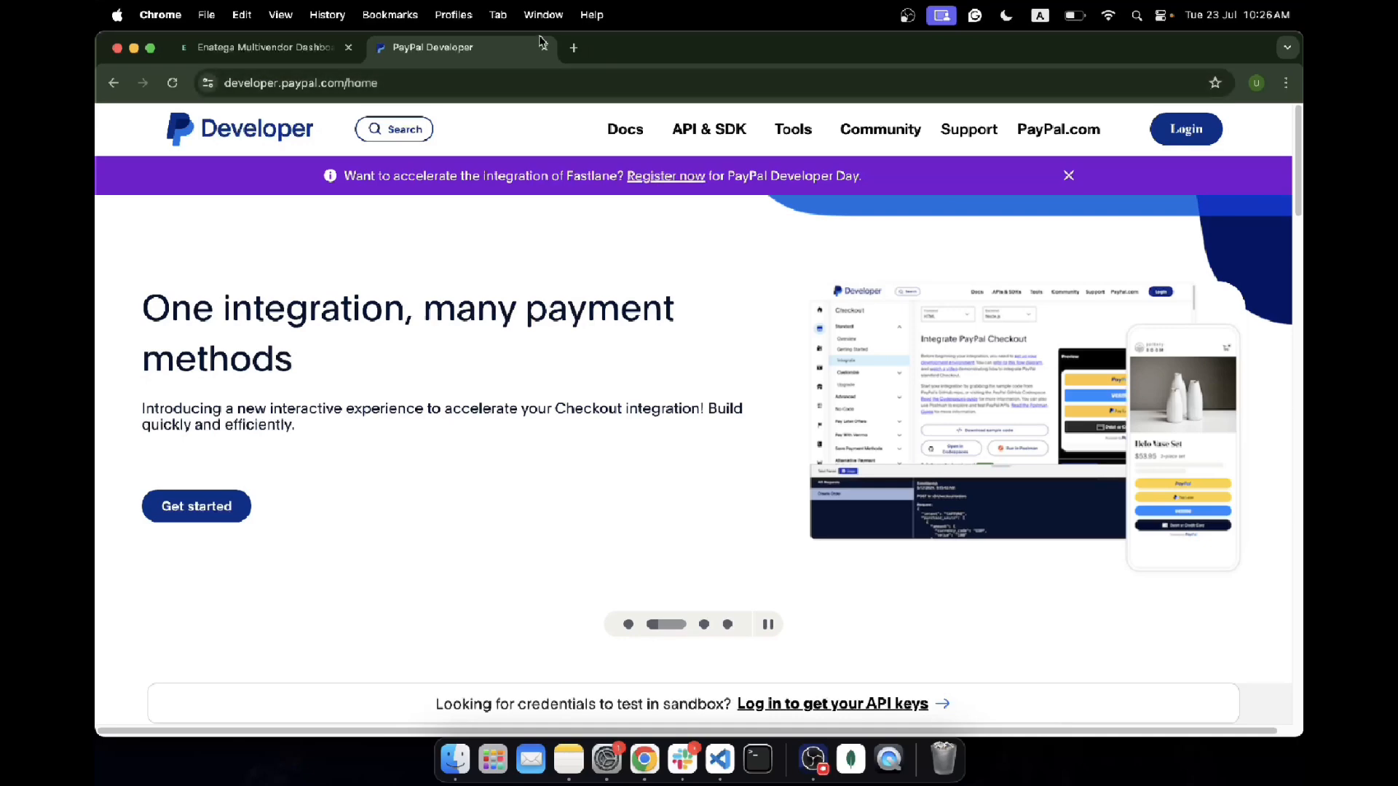
# Step: Go back, search for just 'paypal', and open the PayPal US home page result
pyautogui.click(115, 83)
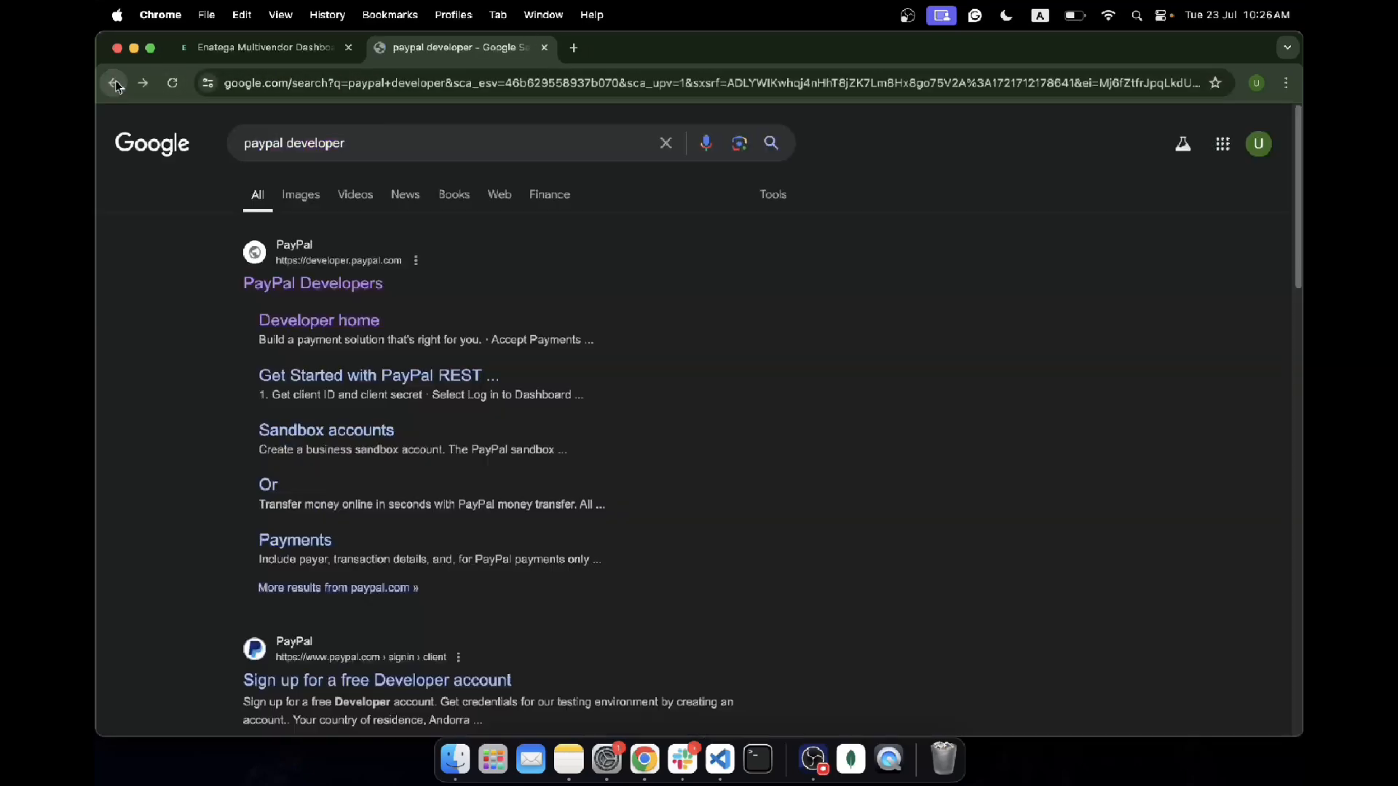
pyautogui.doubleClick(336, 144)
pyautogui.press('BackSpace')
pyautogui.press('BackSpace')
pyautogui.press('Return')
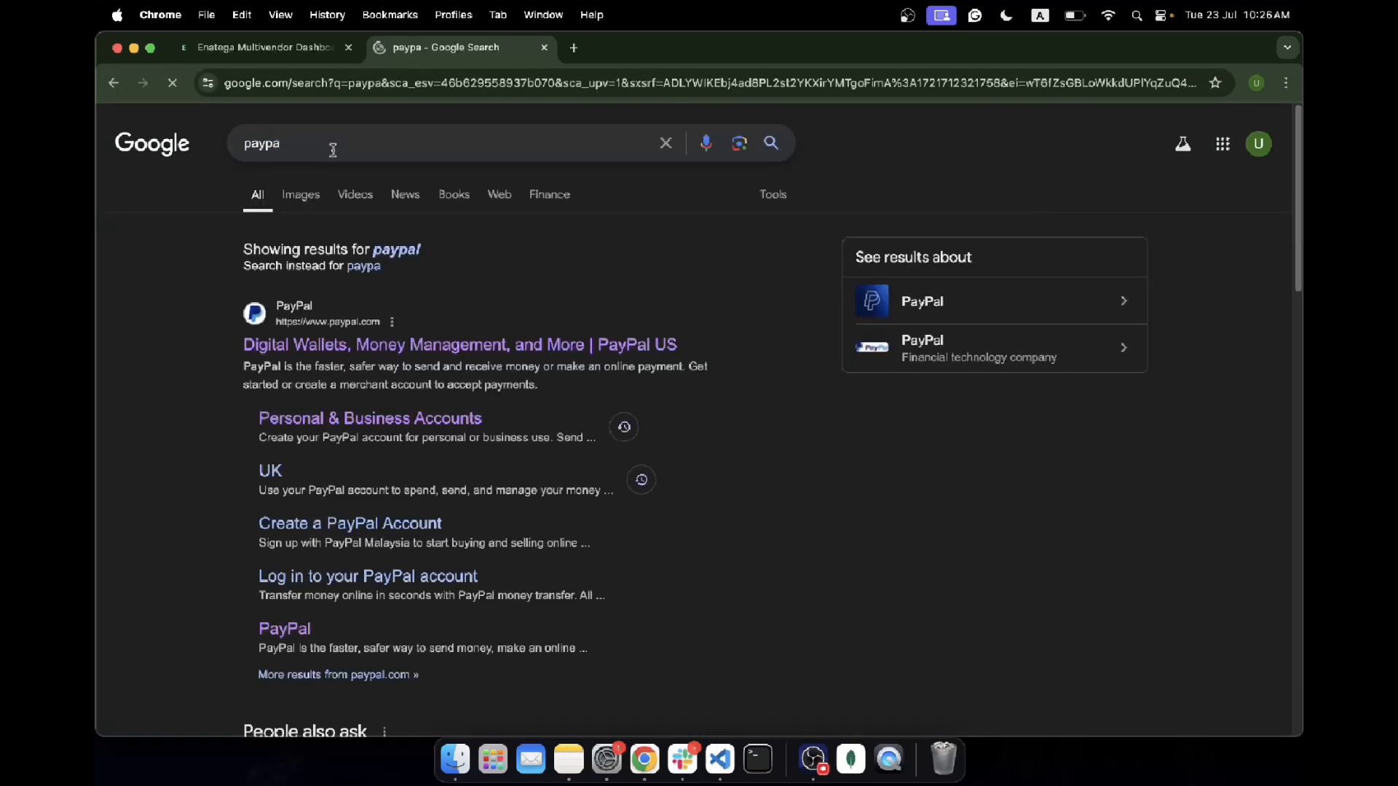
pyautogui.click(328, 144)
pyautogui.write('l')
pyautogui.press('Return')
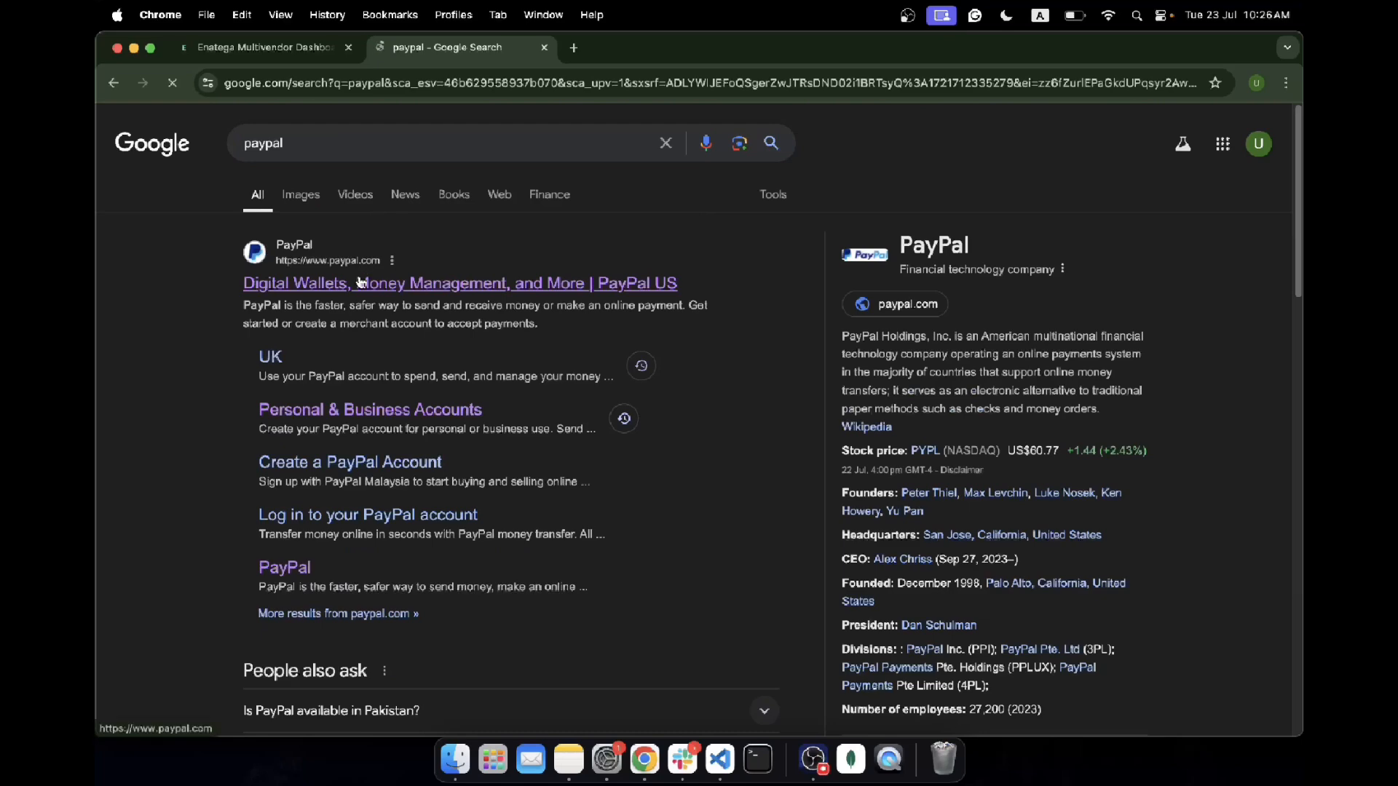
pyautogui.click(601, 277)
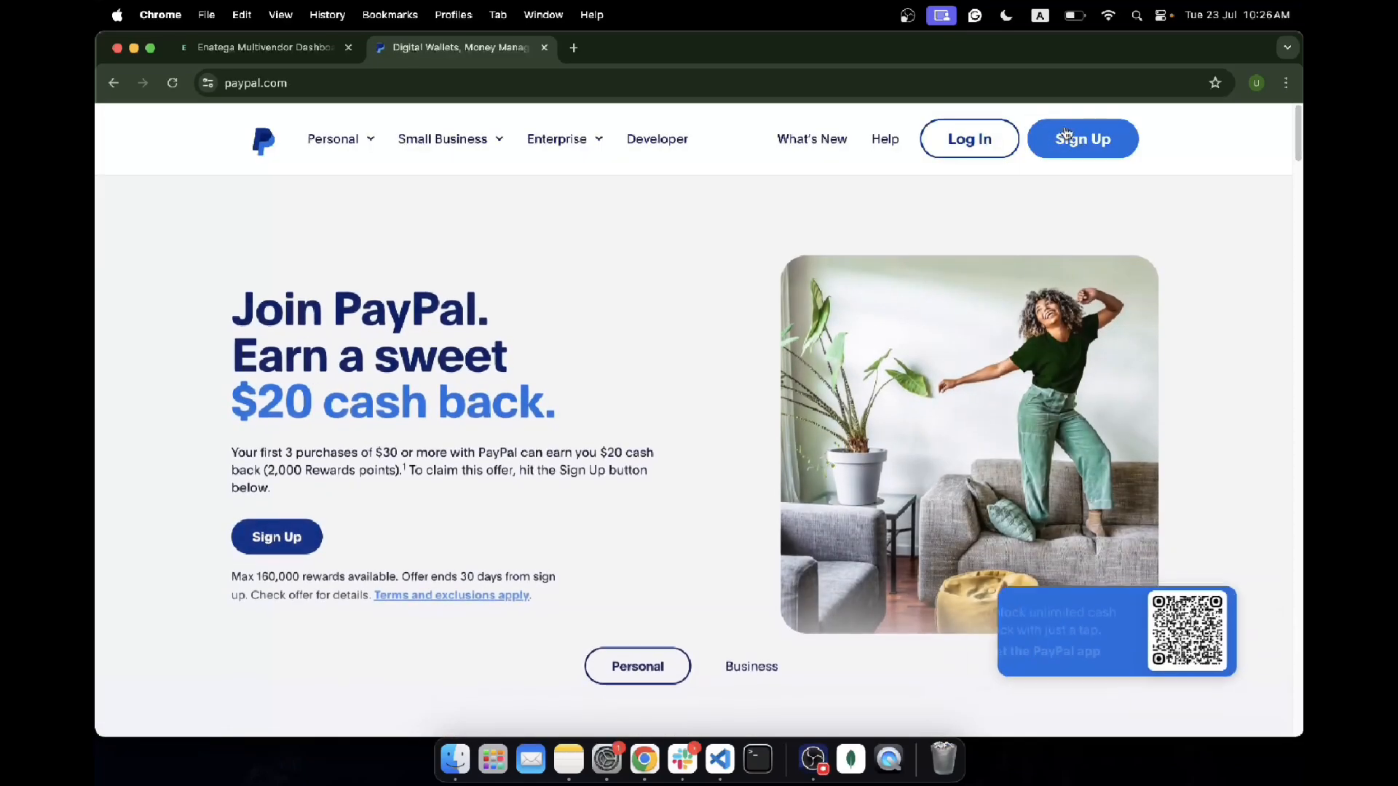
# Step: Add a checklist item saying you can sign up if you don't have an account
pyautogui.click(560, 764)
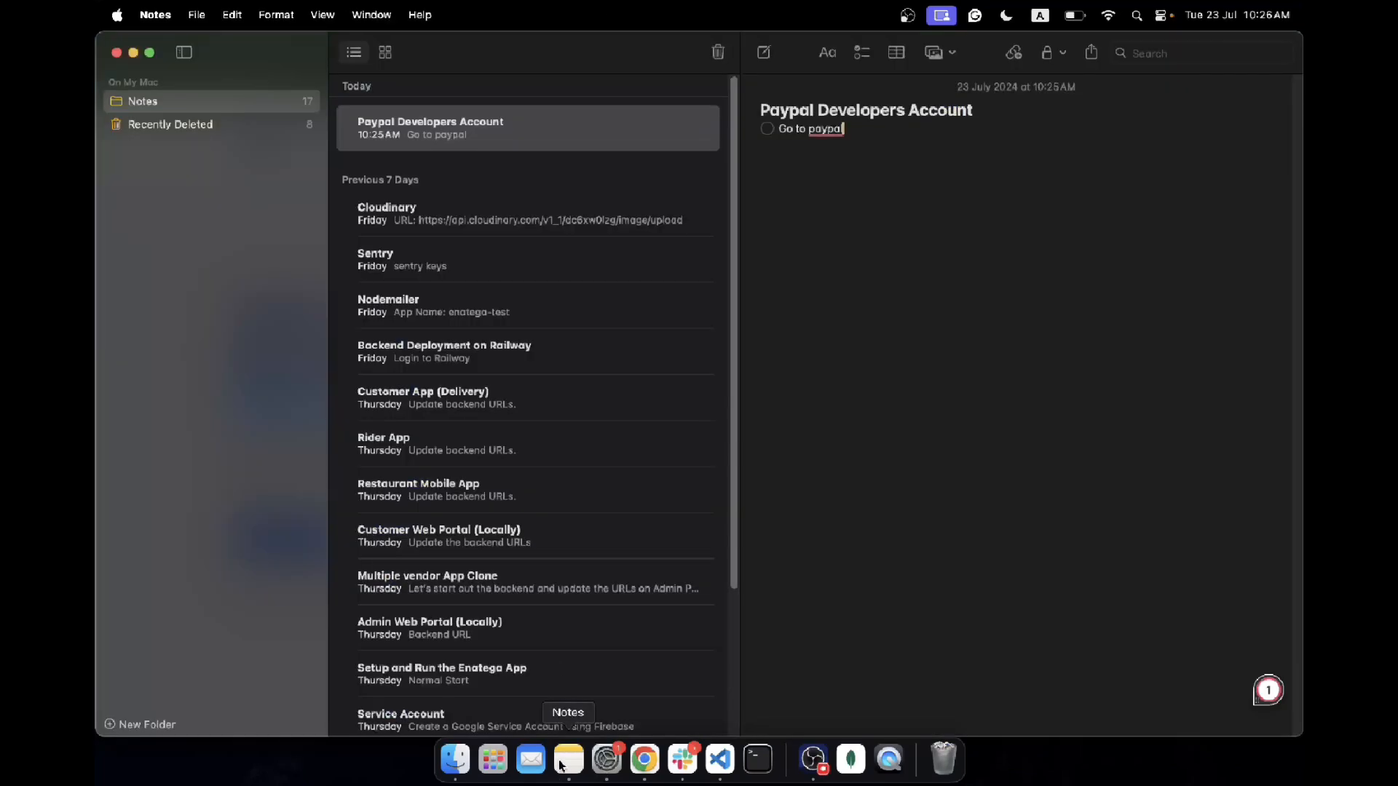
pyautogui.click(845, 131)
pyautogui.press('Return')
pyautogui.write('You can sig')
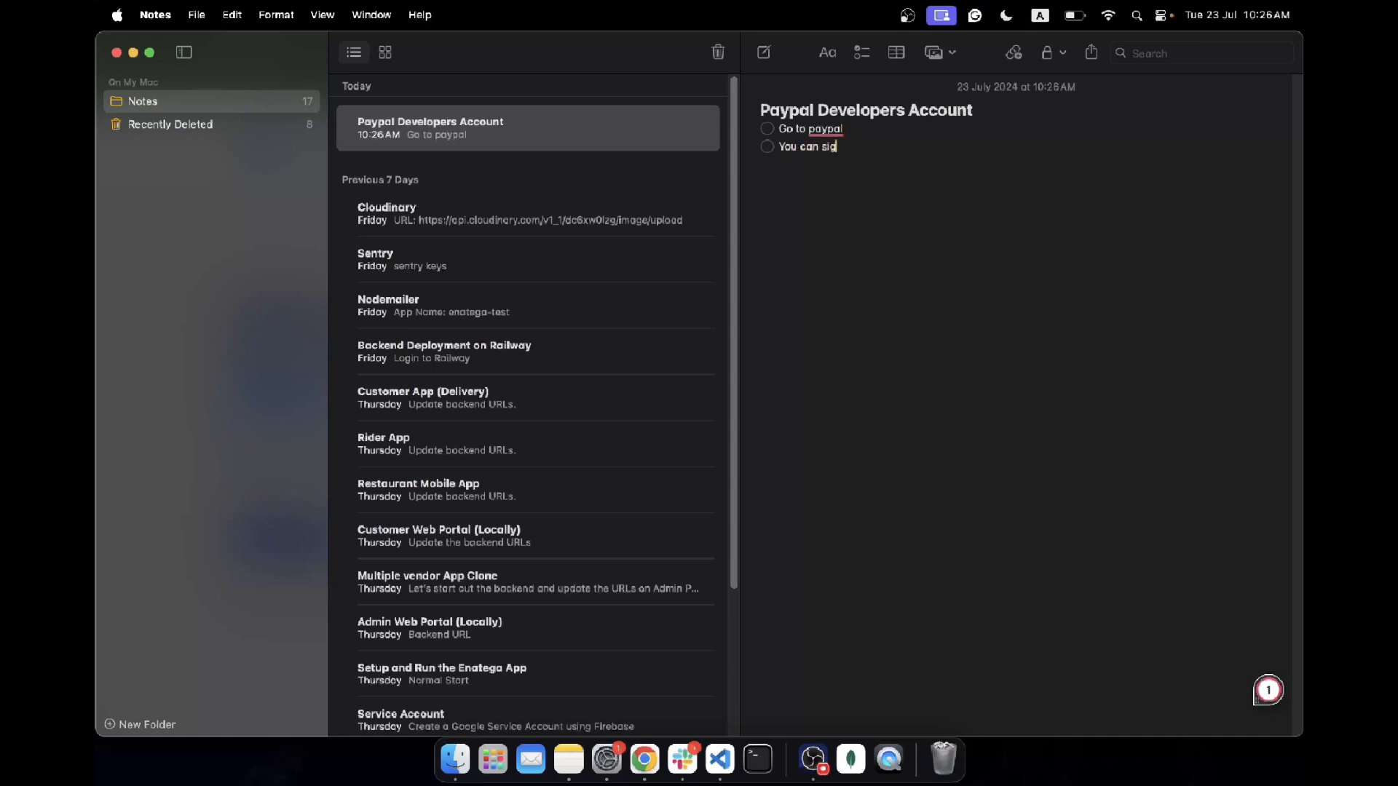
pyautogui.write('n-up if you do not have an account.')
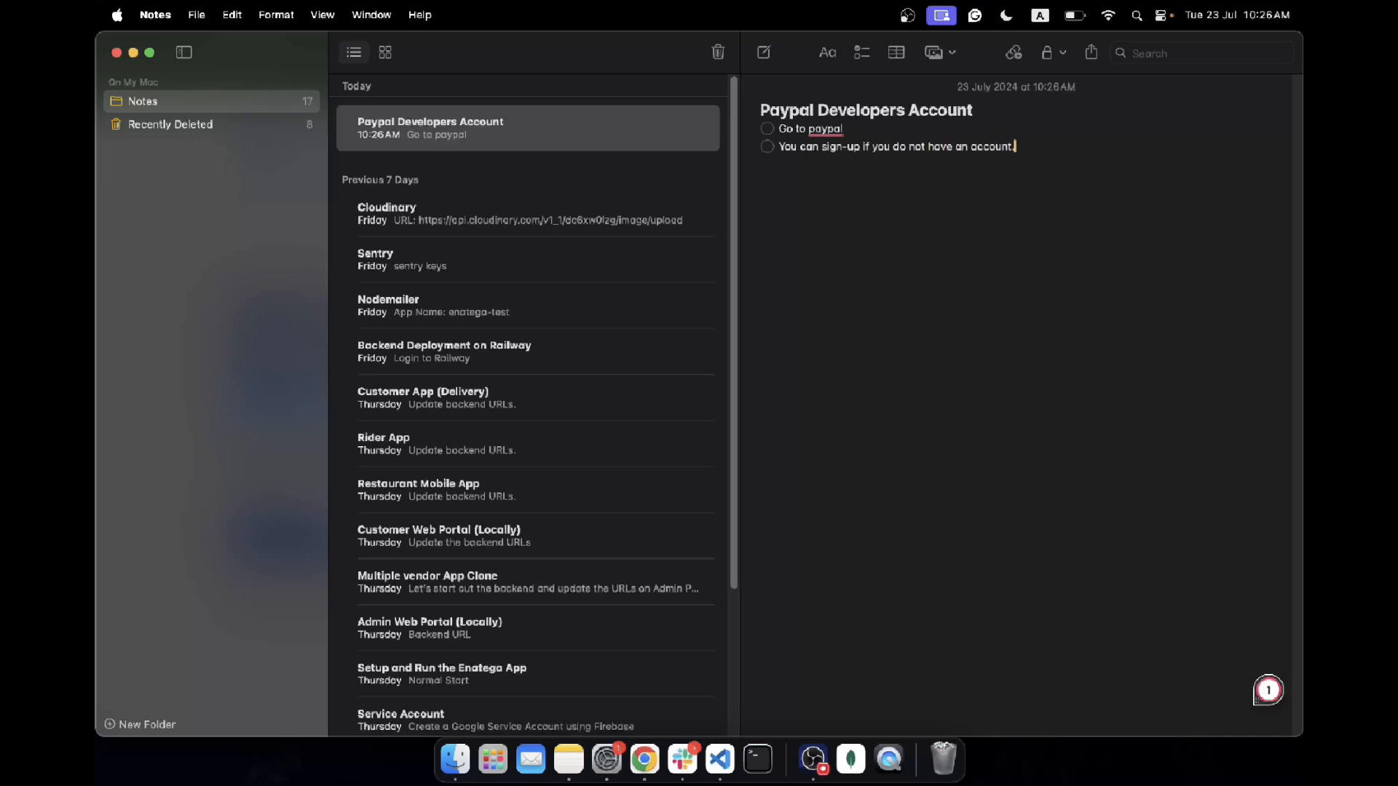
# Step: Add an indented sub-item listing email, password, country, phone number and bank account details
pyautogui.press('Return')
pyautogui.press('Tab')
pyautogui.write('It will ask for email, password and')
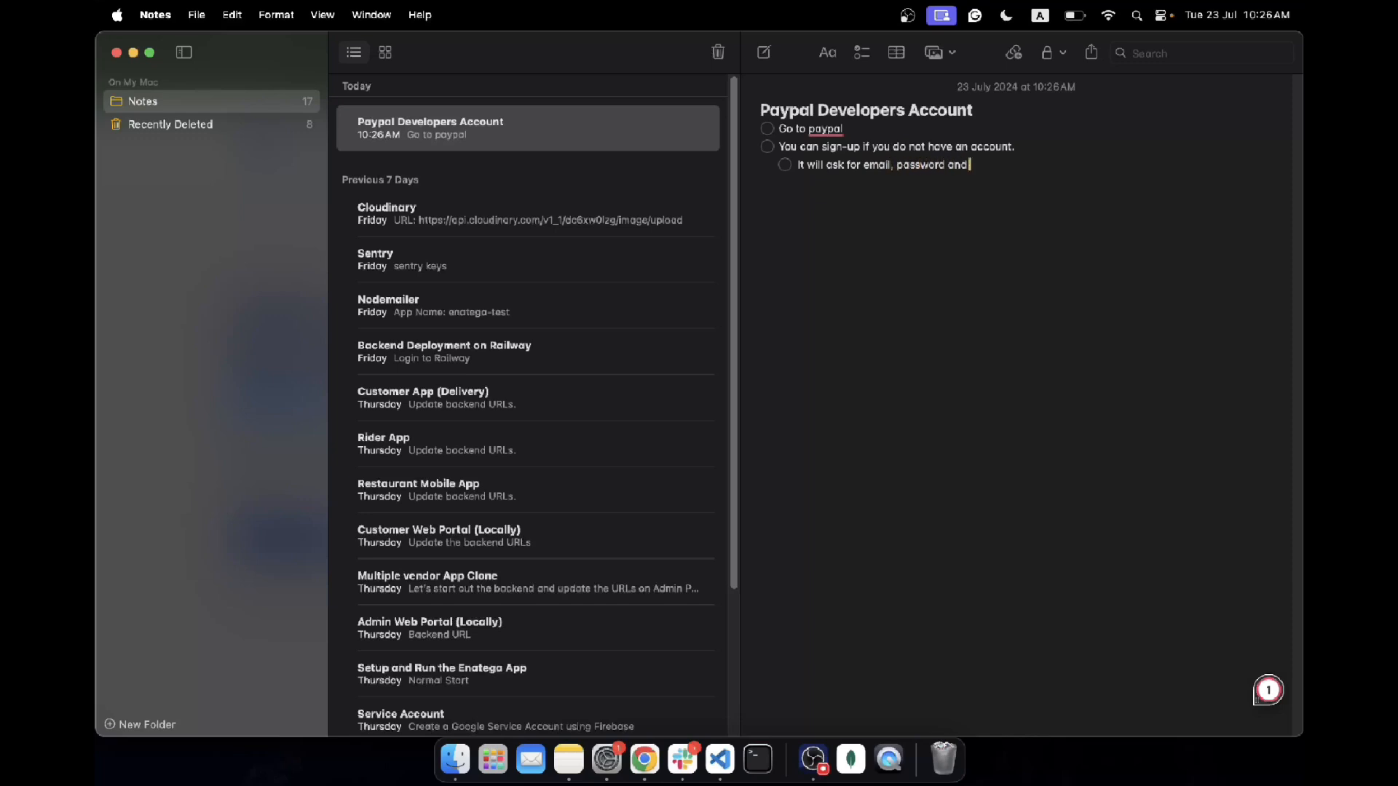
pyautogui.write(' other basic information e.g')
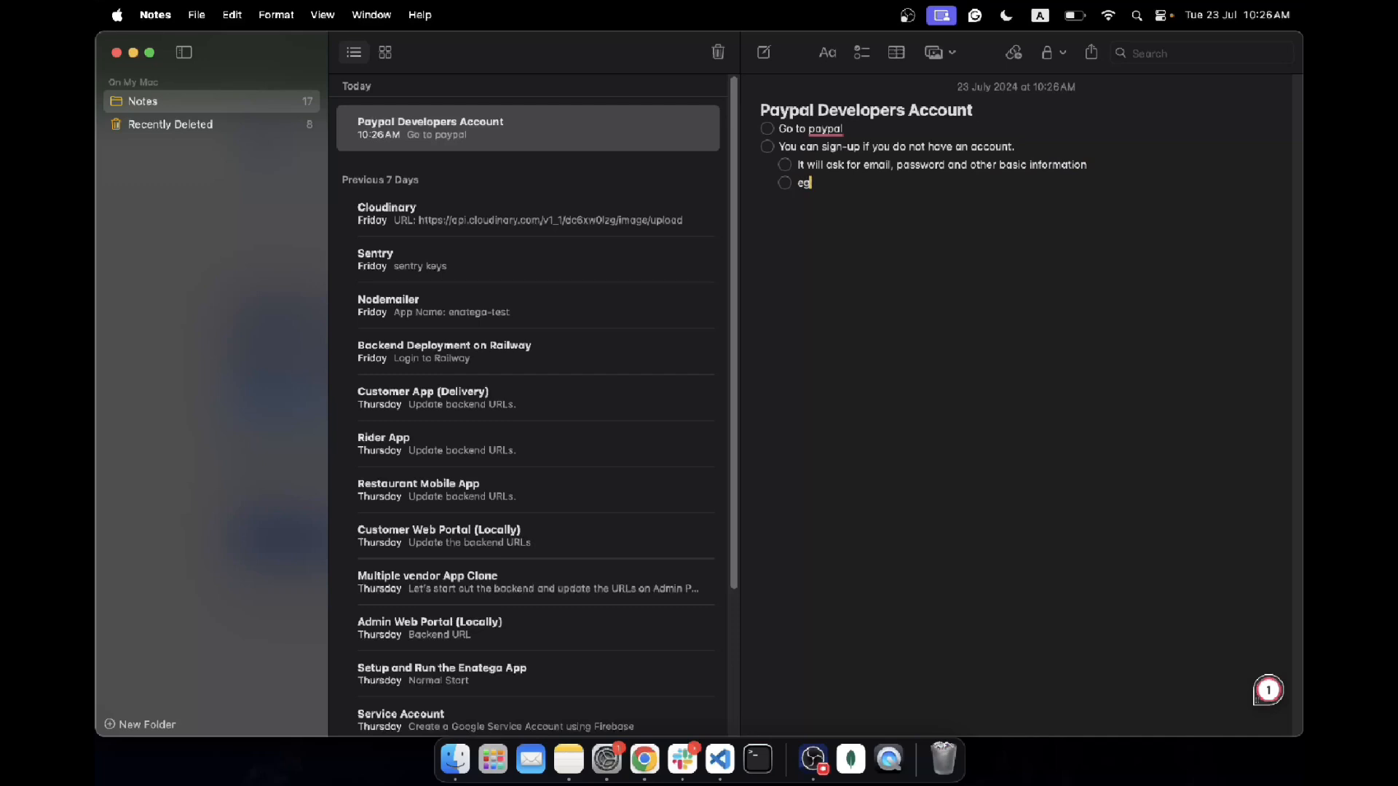
pyautogui.write(' Country, Phone number and a')
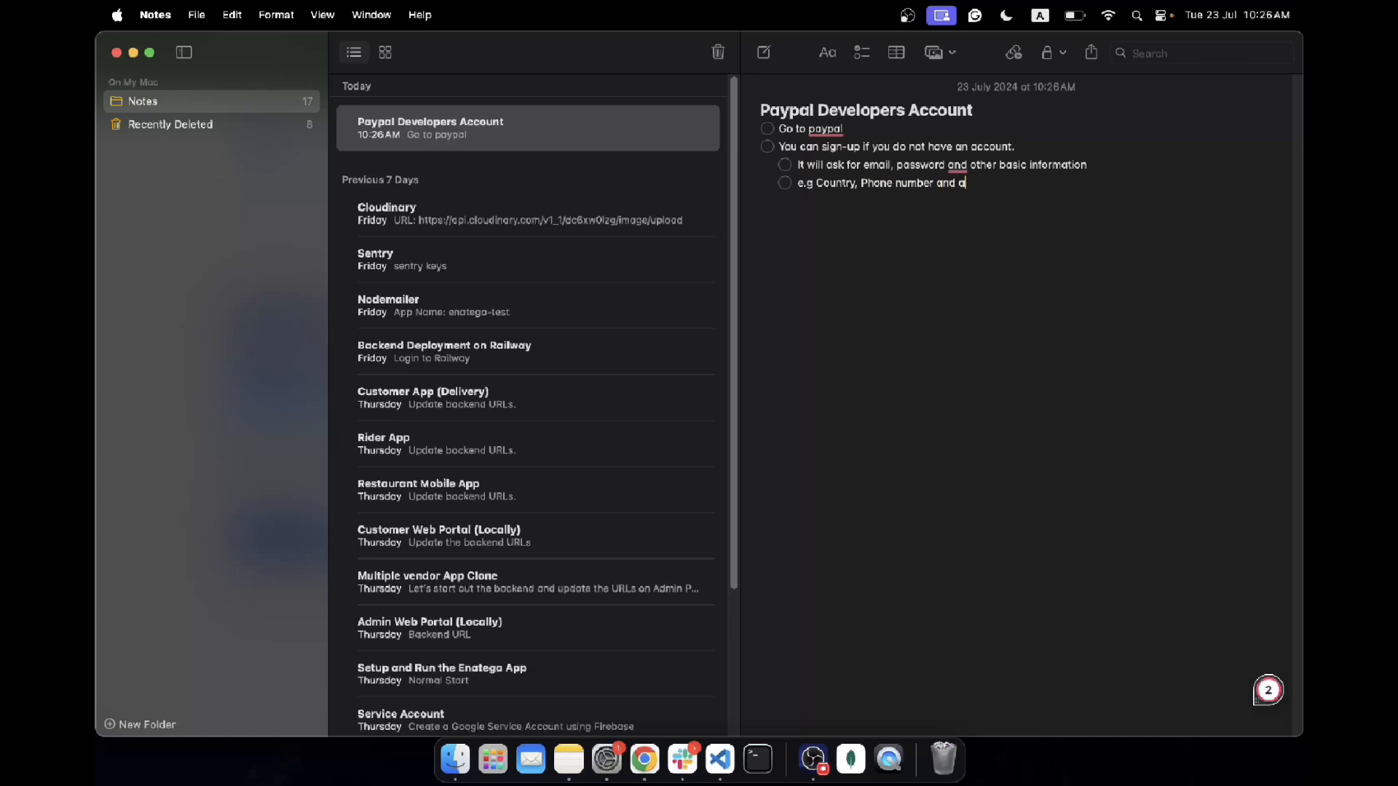
pyautogui.write('lso the type of')
pyautogui.press('BackSpace')
pyautogui.press('BackSpace')
pyautogui.press('BackSpace')
pyautogui.press('BackSpace')
pyautogui.press('BackSpace')
pyautogui.write('bank account details.')
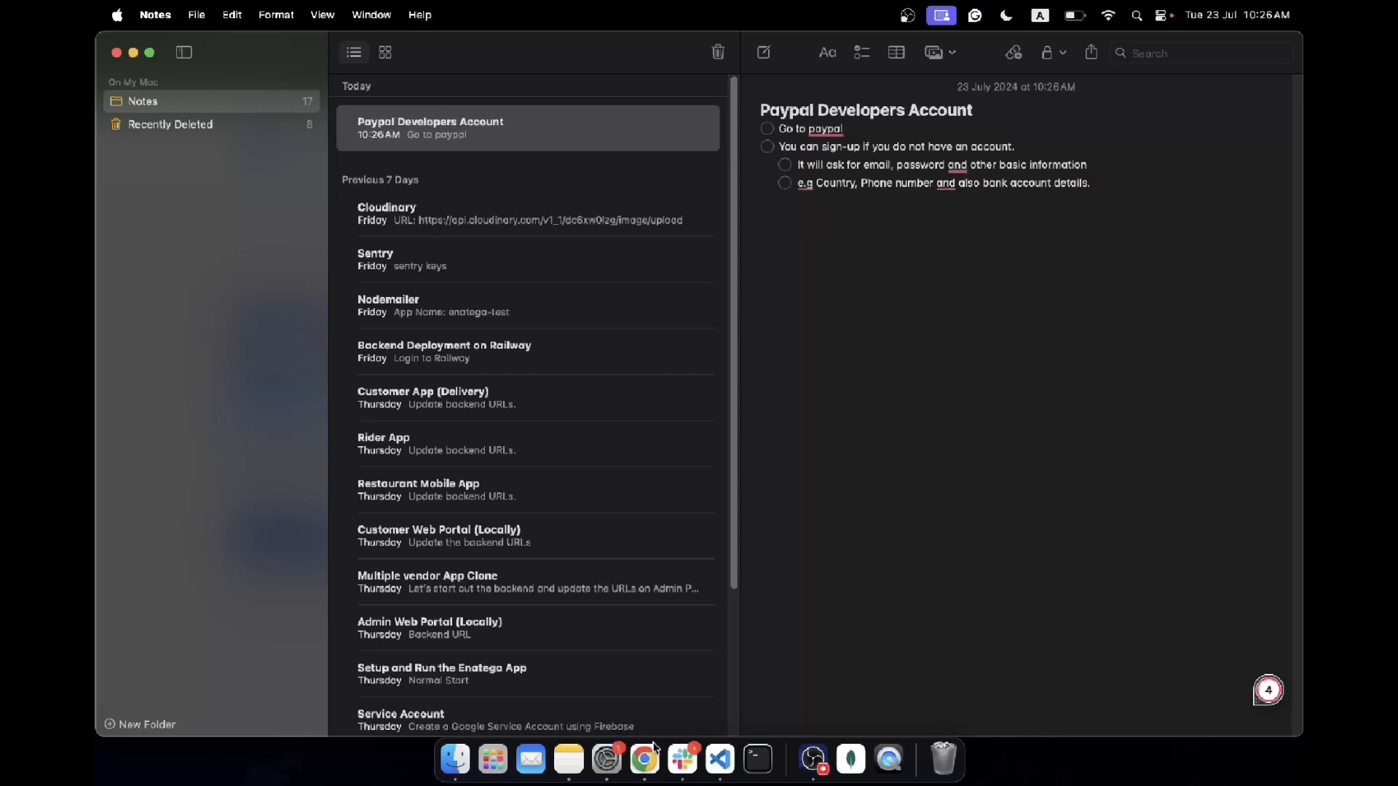
# Step: Open PayPal's sign-up page and look over the Personal and Business account options
pyautogui.click(641, 764)
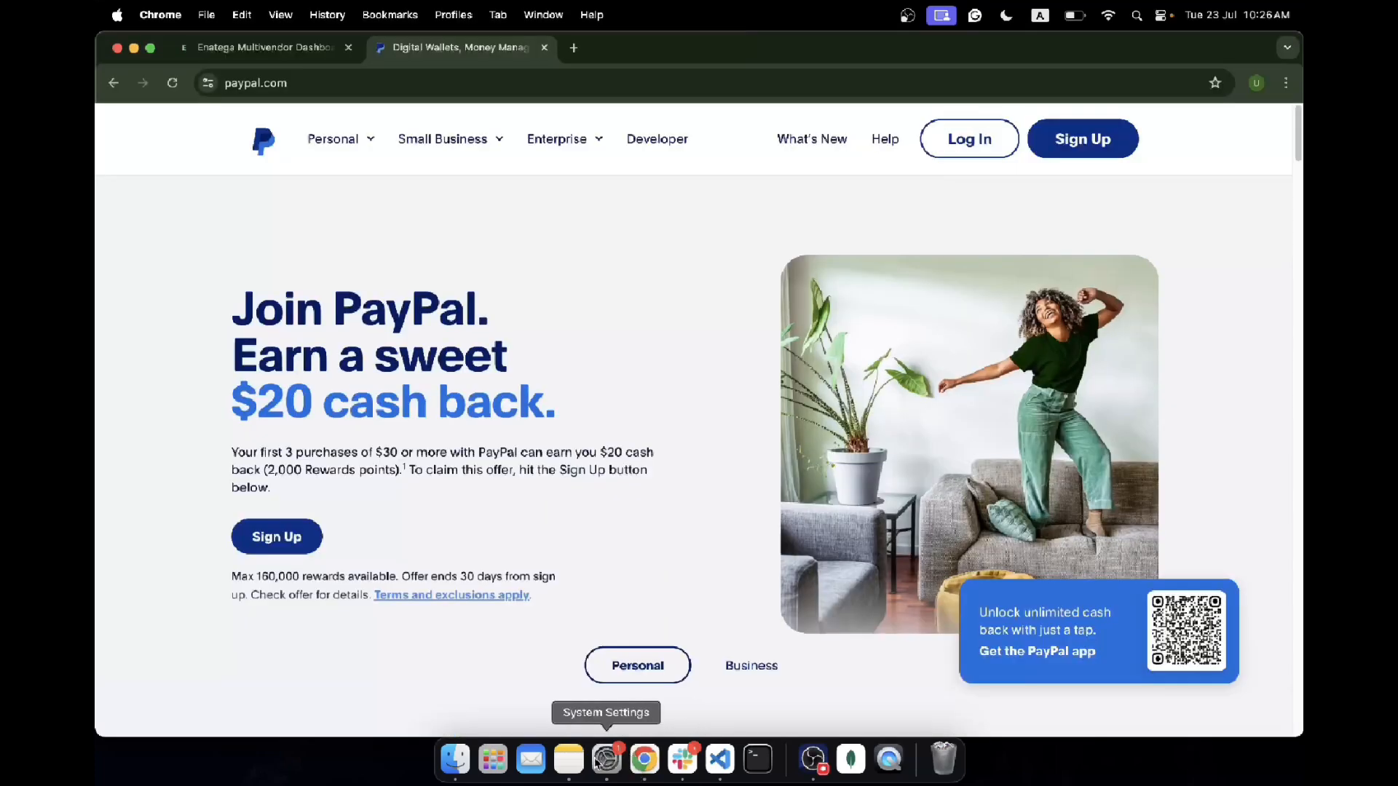
pyautogui.click(1083, 140)
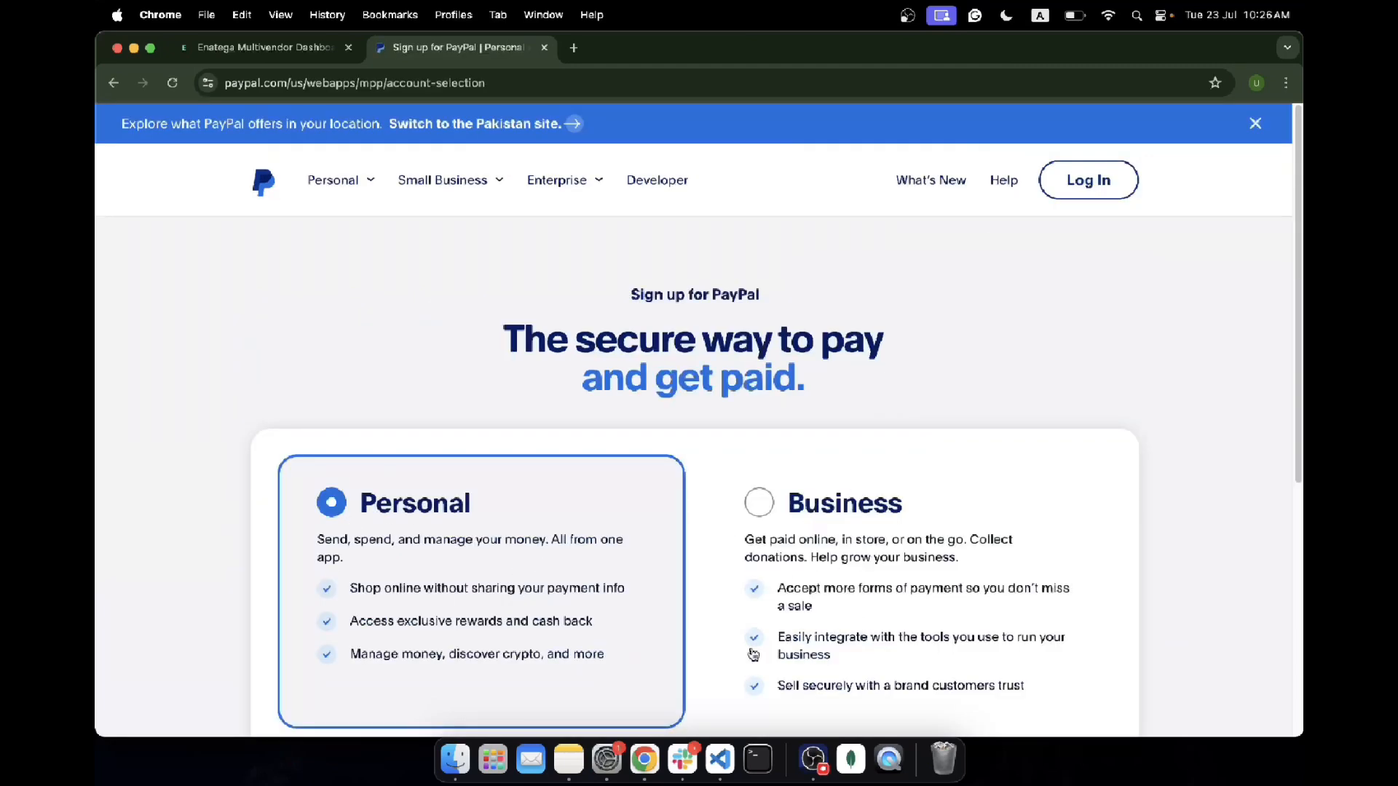
pyautogui.scroll(-1, 837, 634)
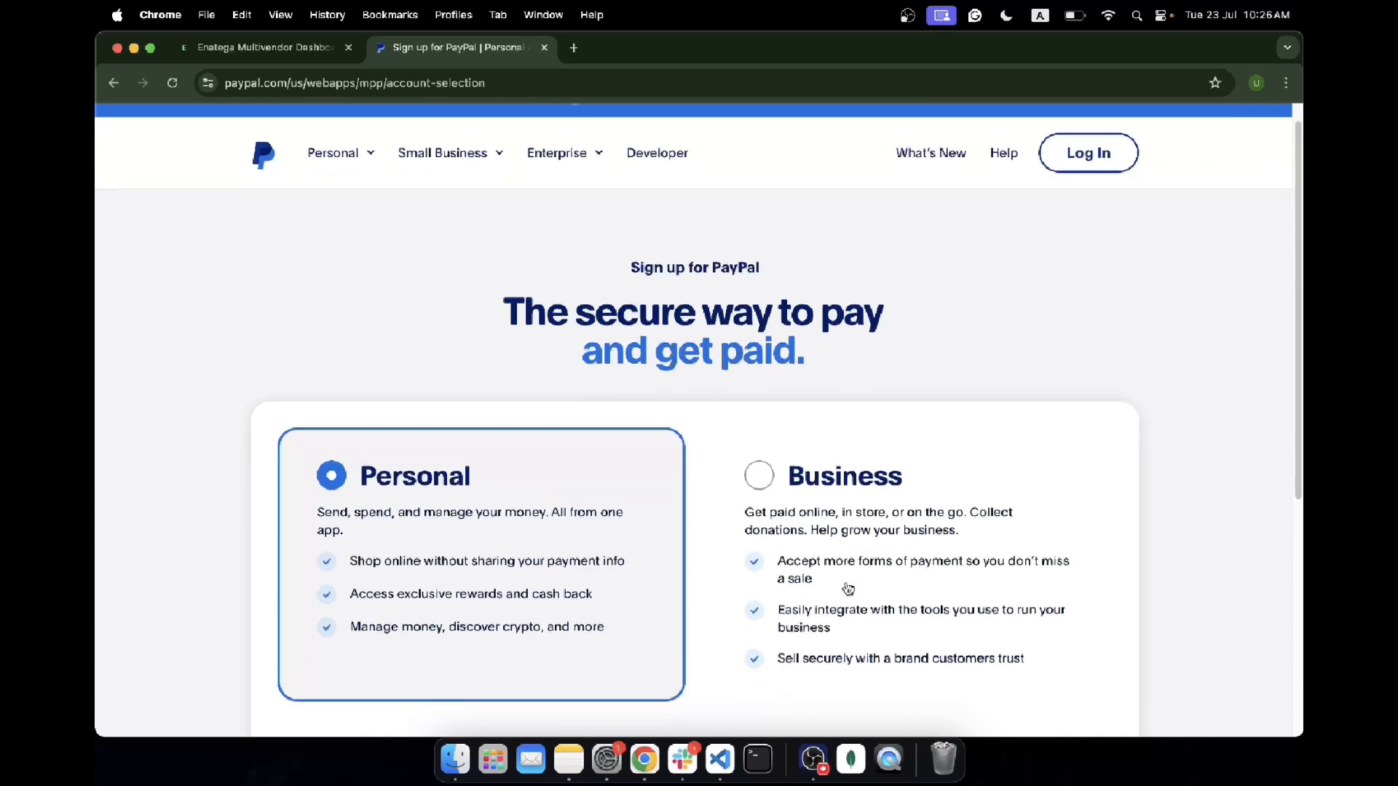
pyautogui.click(568, 759)
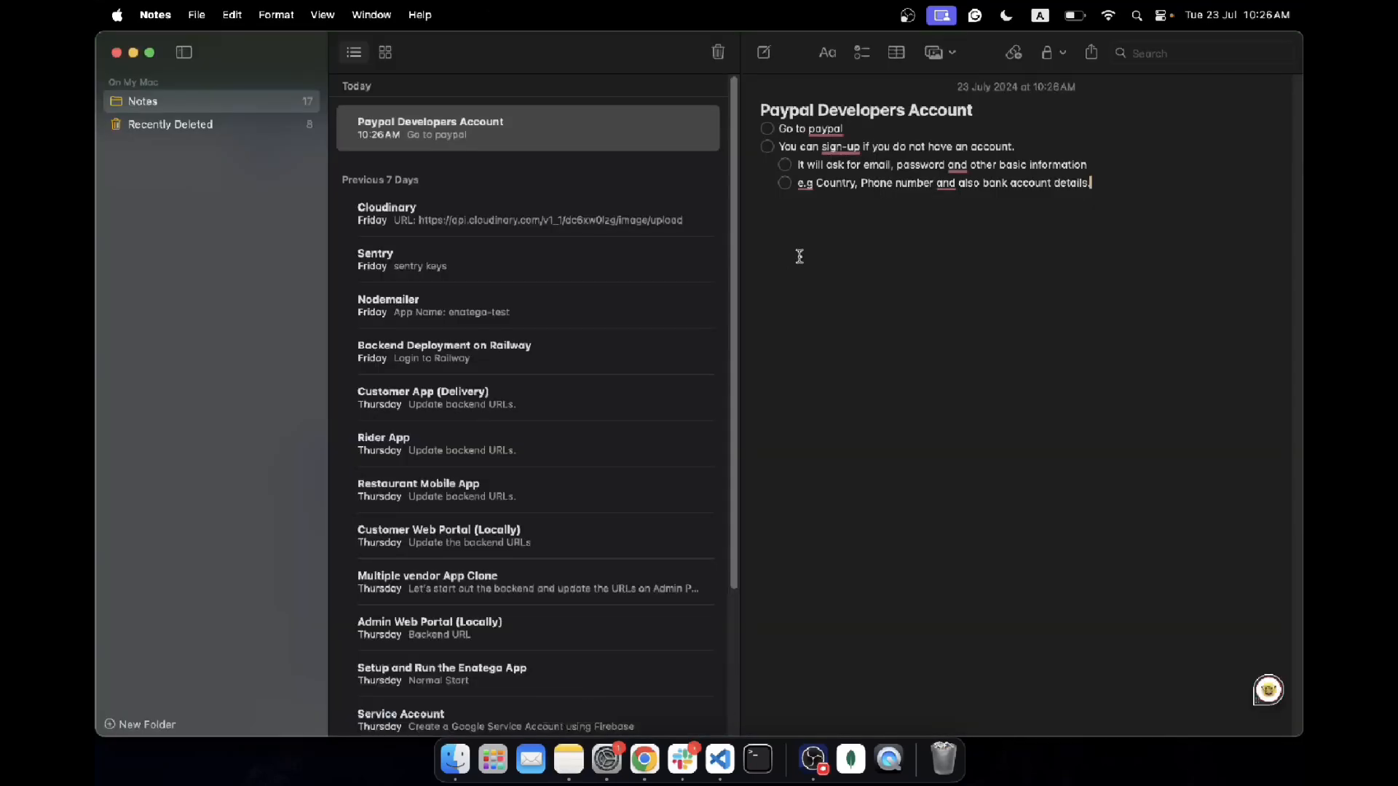
# Step: Add top-level checklist items about choosing a personal or business account and logging in afterwards
pyautogui.press('Return')
pyautogui.hotkey('shift', 'Tab')
pyautogui.write('You can either cho')
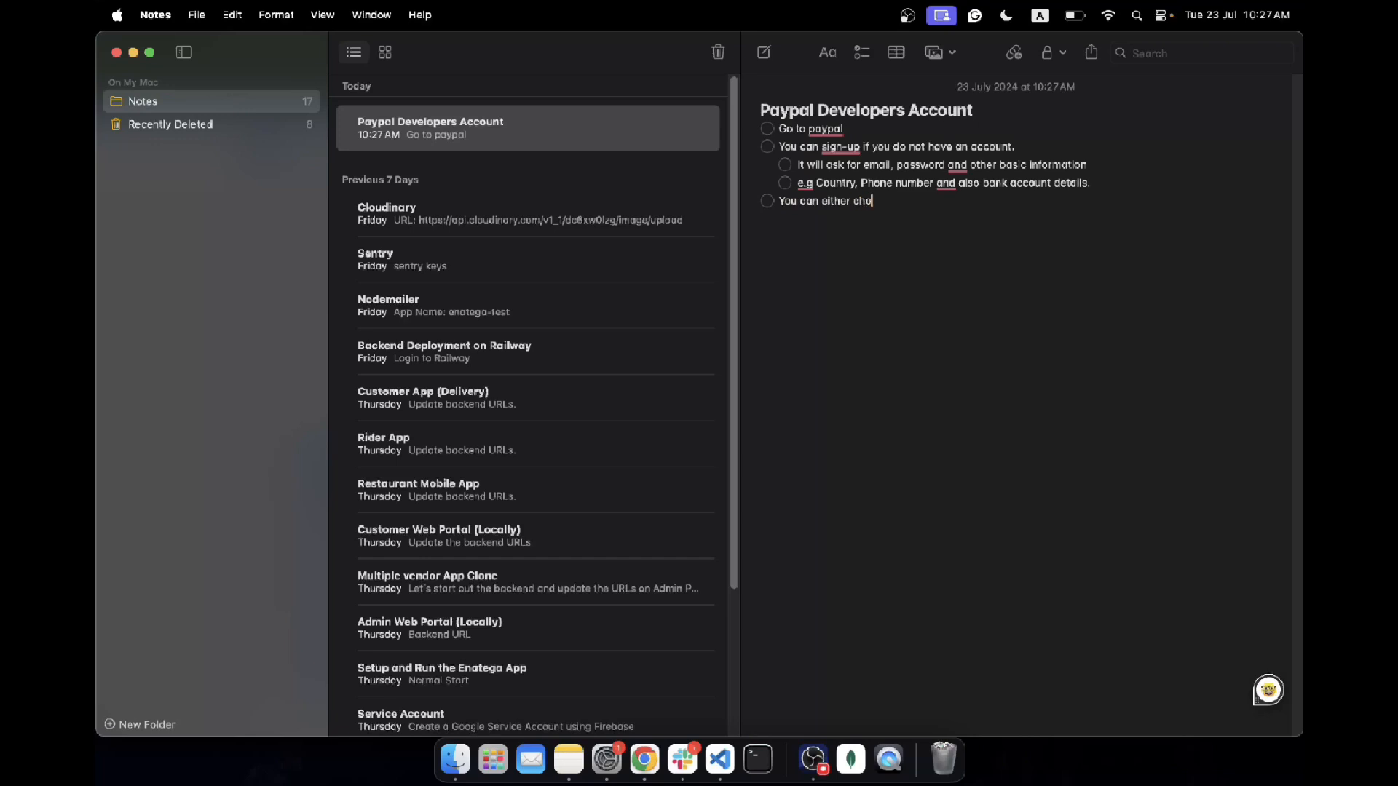
pyautogui.write('ose pa')
pyautogui.write('rsonal or b')
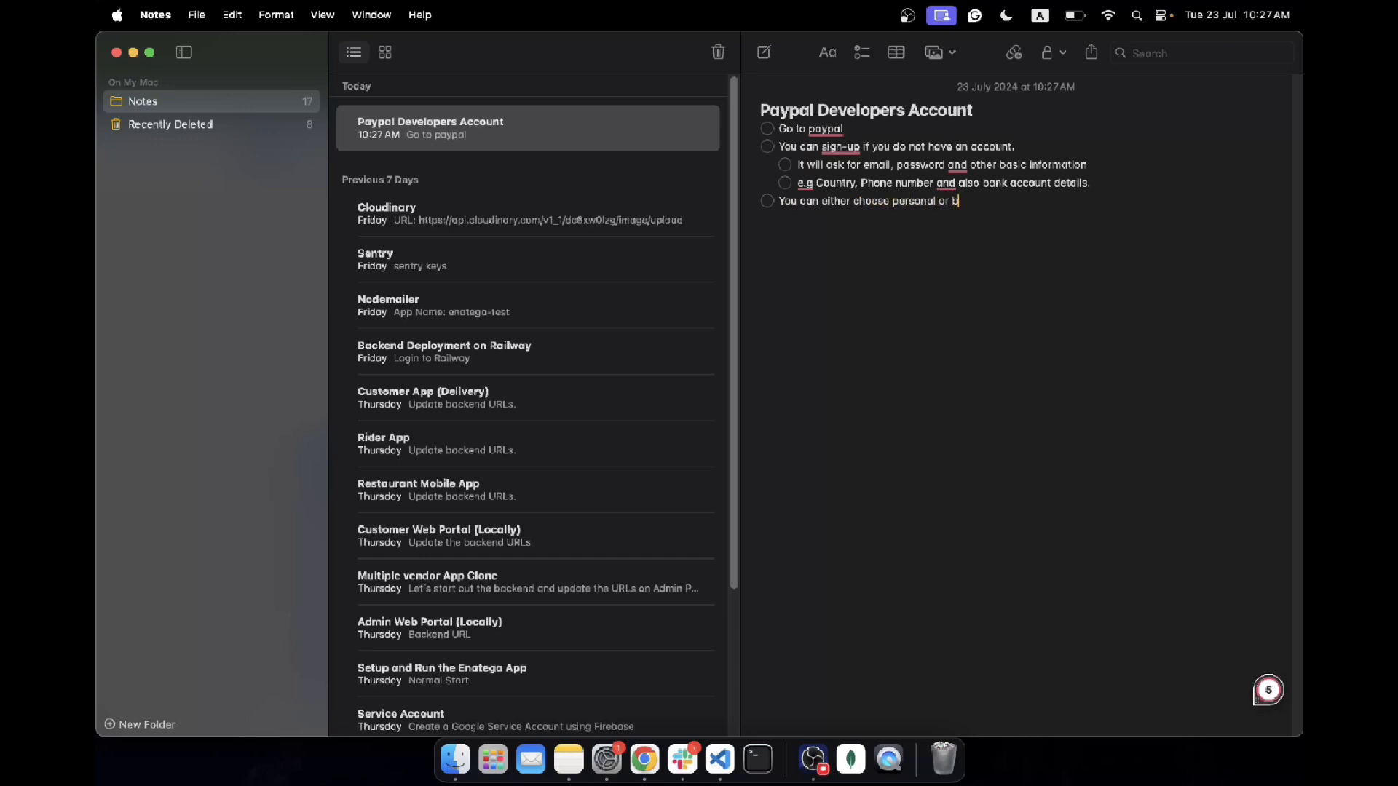
pyautogui.write('usiness account depending upo')
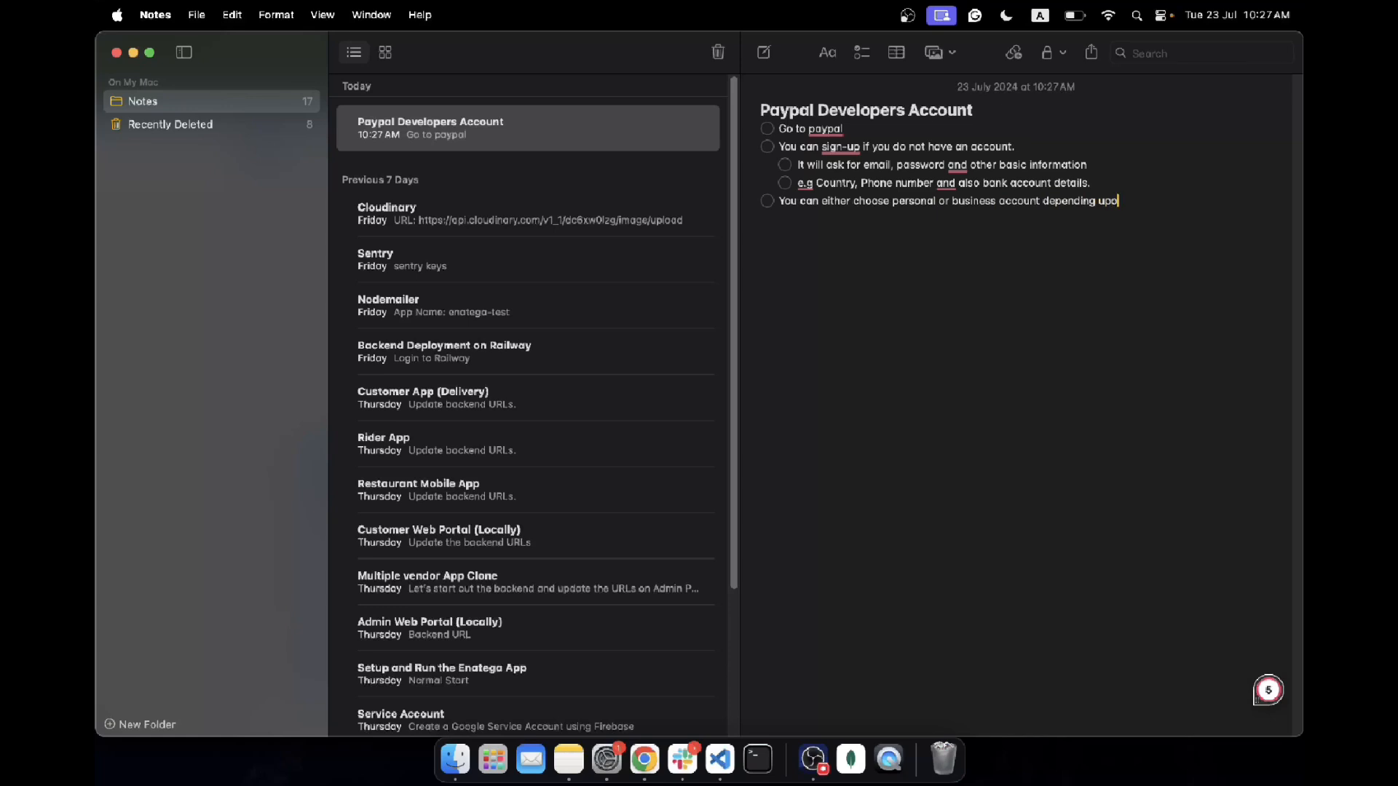
pyautogui.write('n you')
pyautogui.write('ce you are done, yo')
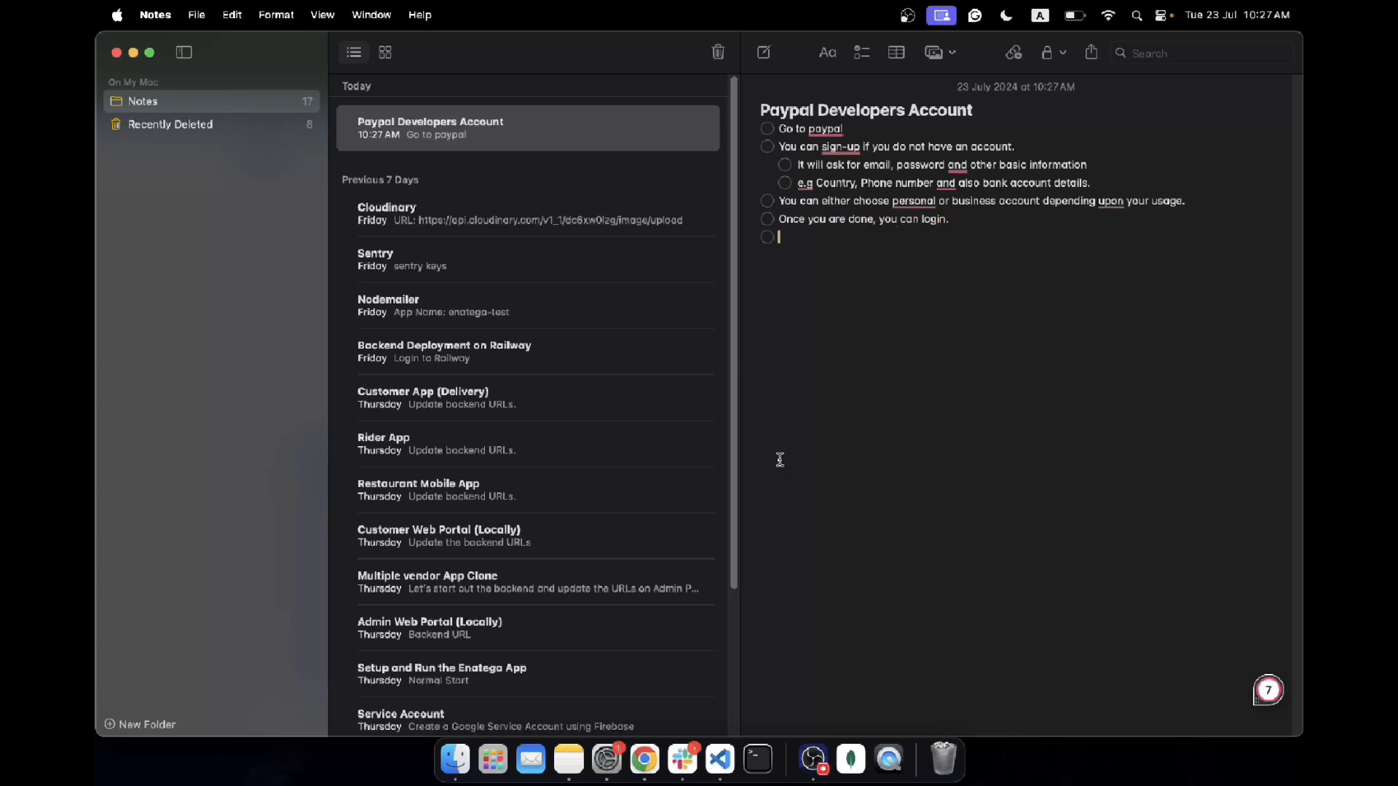
pyautogui.click(645, 760)
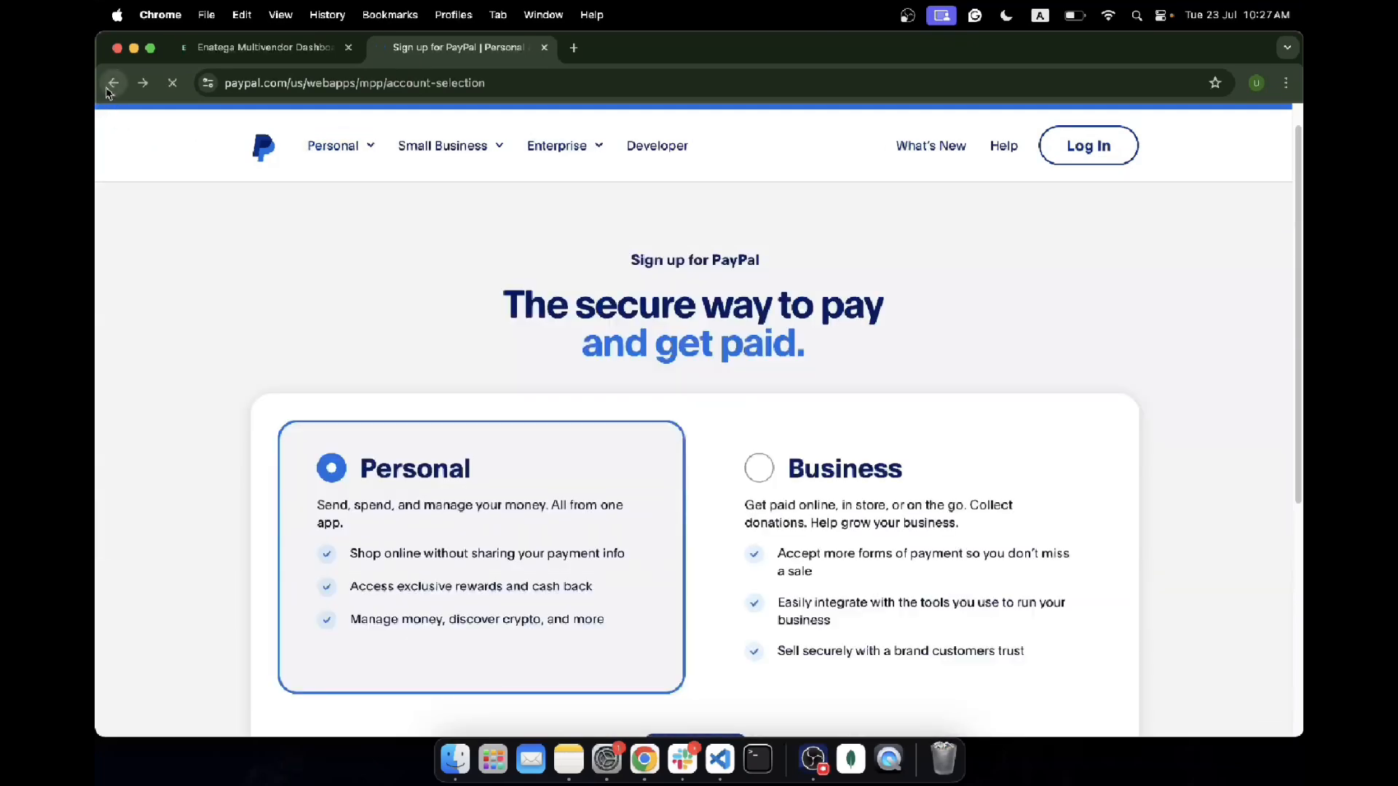
# Step: Log in to PayPal with the saved credentials, reaching the 'Your account is limited' page
pyautogui.click(111, 83)
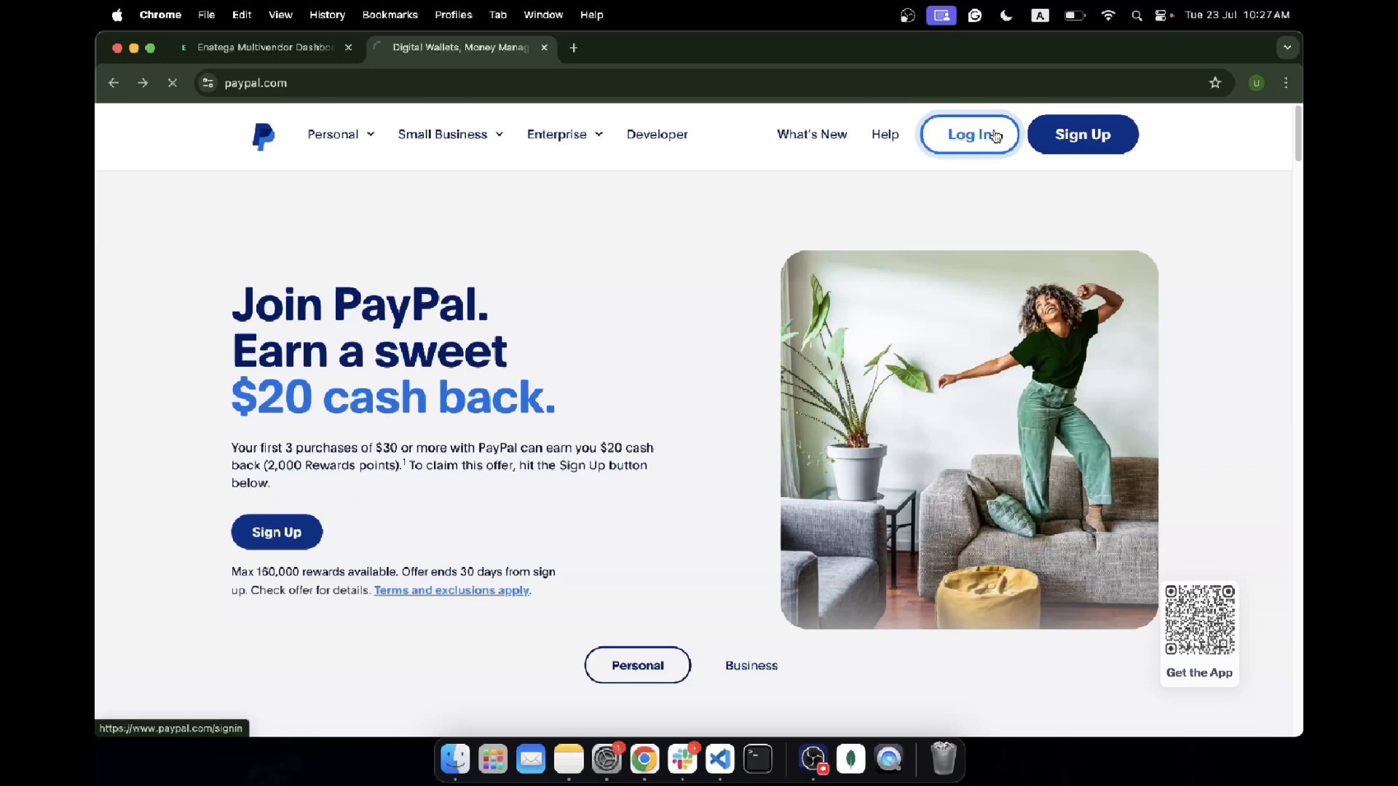
pyautogui.click(996, 136)
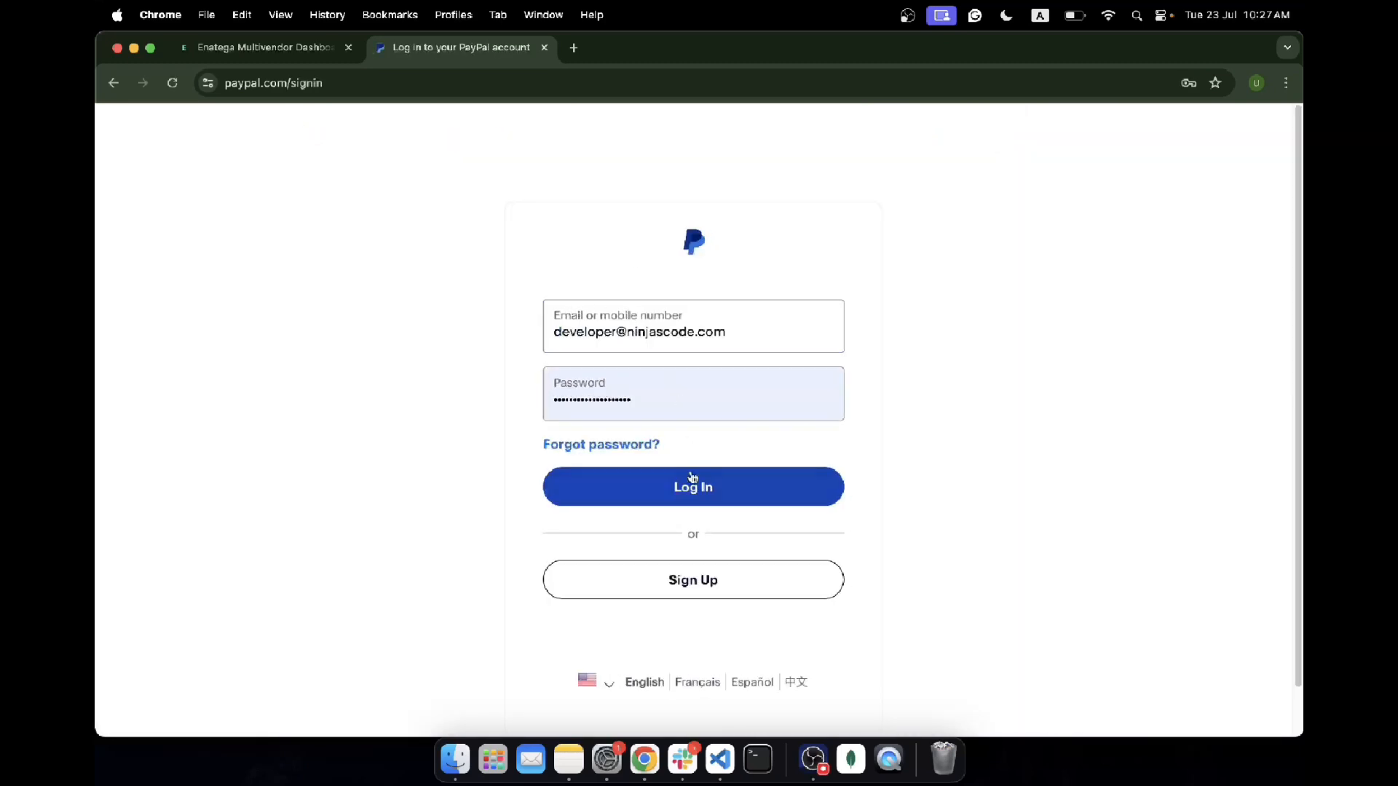
pyautogui.click(693, 486)
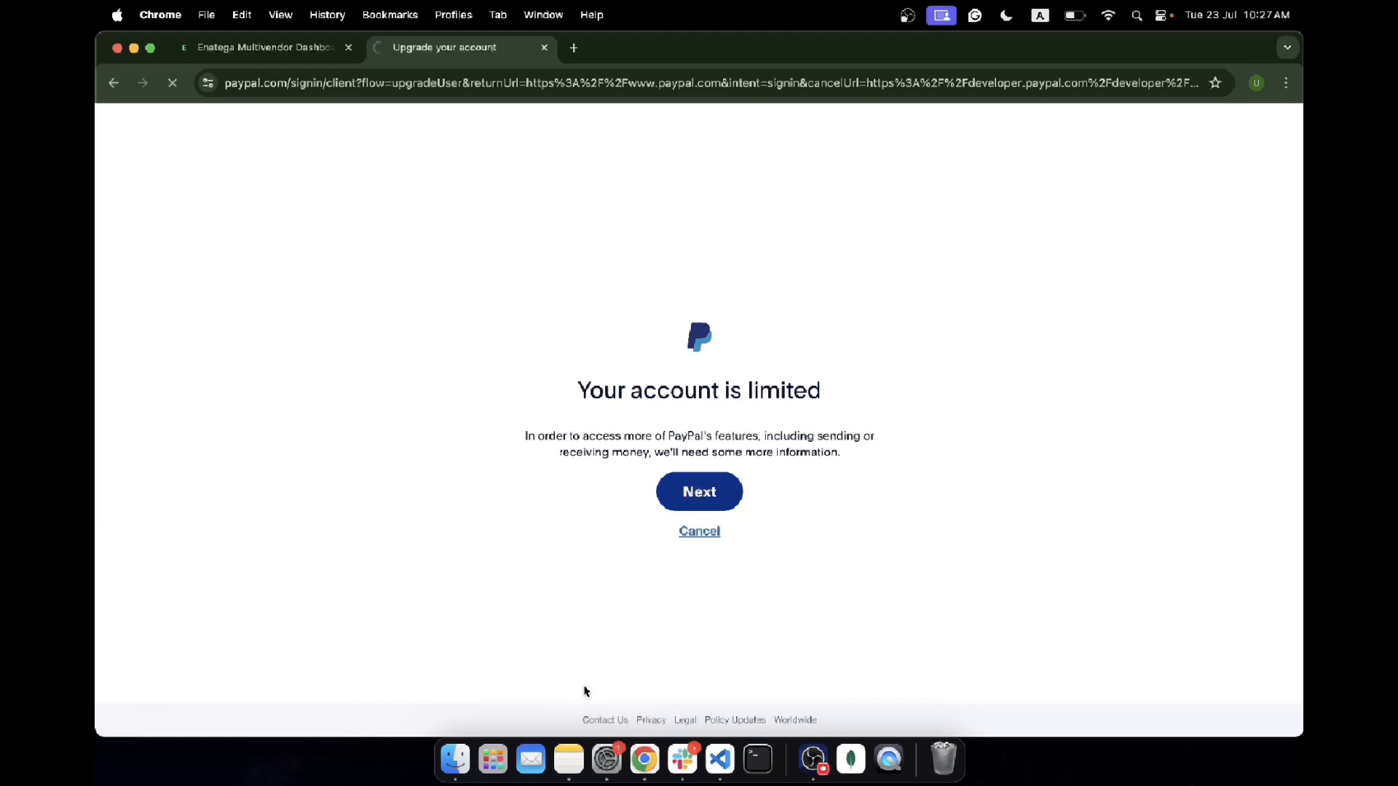
# Step: Add a checklist item: work in the sandbox testing environment, but production needs the live version
pyautogui.click(569, 759)
pyautogui.write('t')
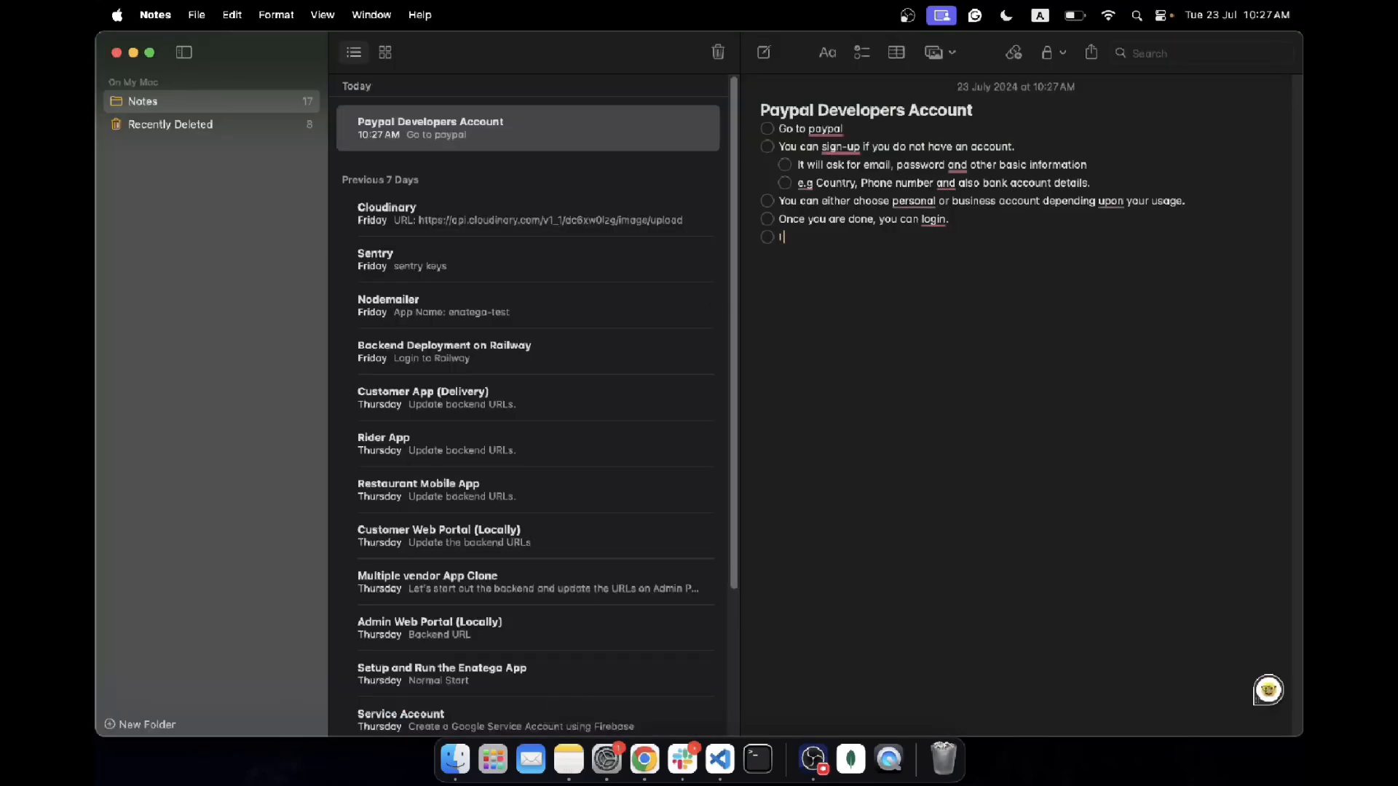
pyautogui.write(' will be')
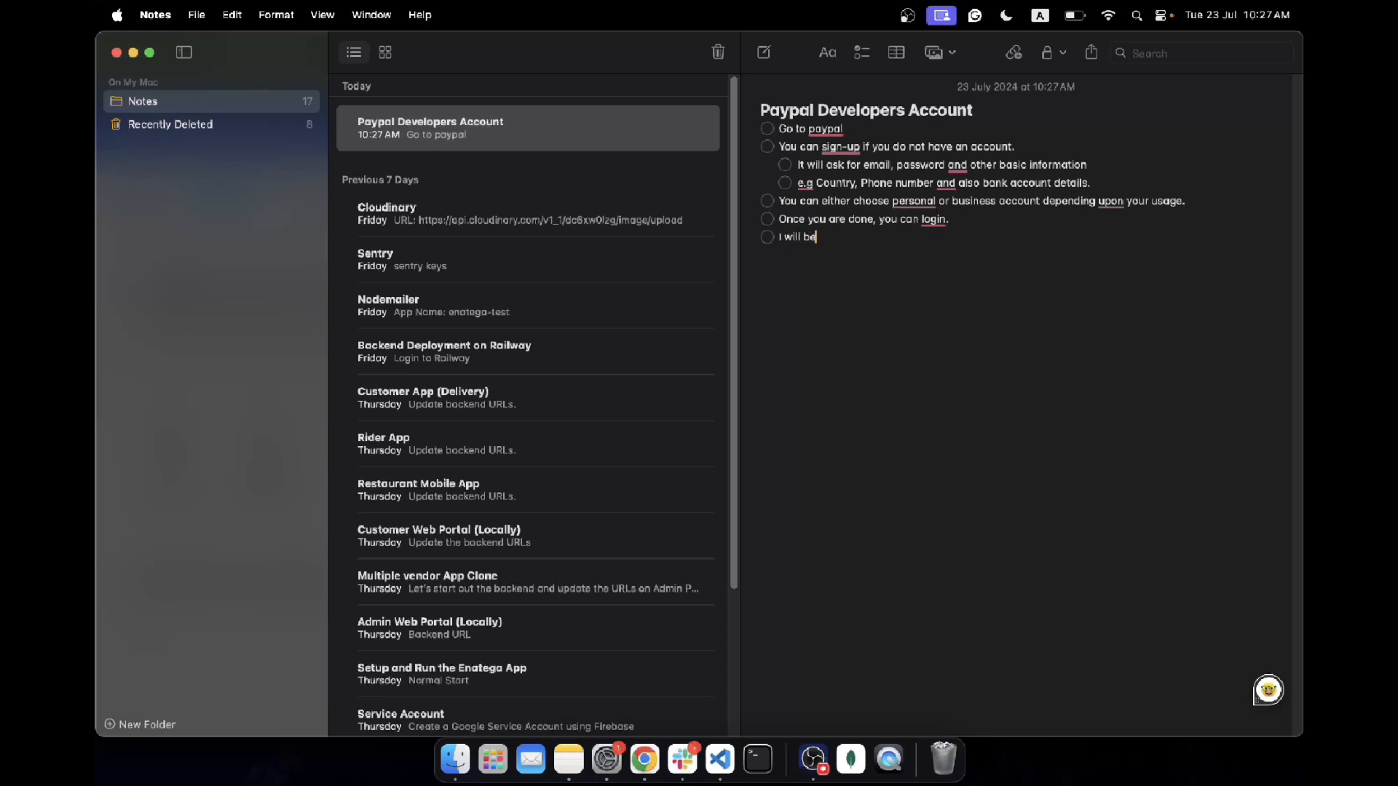
pyautogui.write(' working in sandbox')
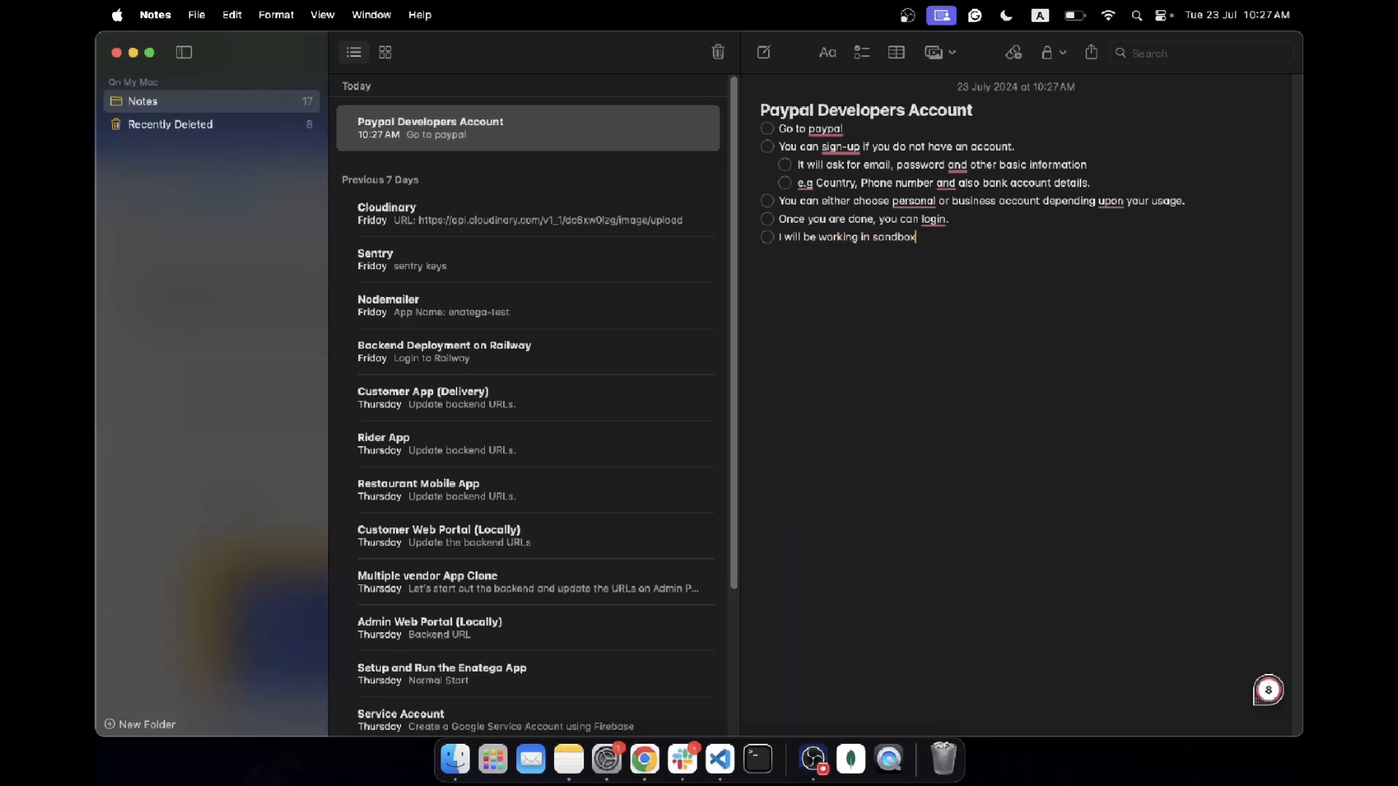
pyautogui.write(' (testing environment but you have to u')
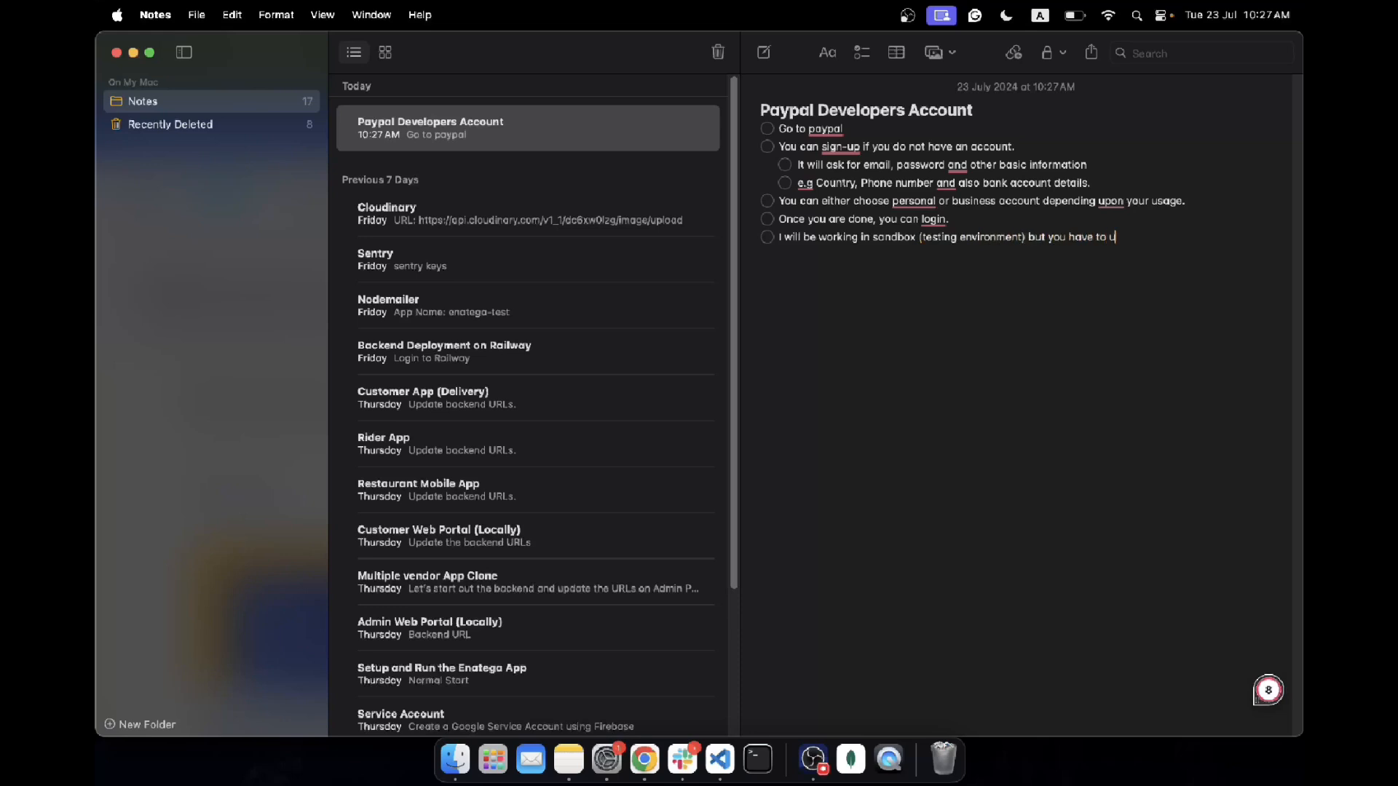
pyautogui.write('se the live verw')
pyautogui.write('n app.')
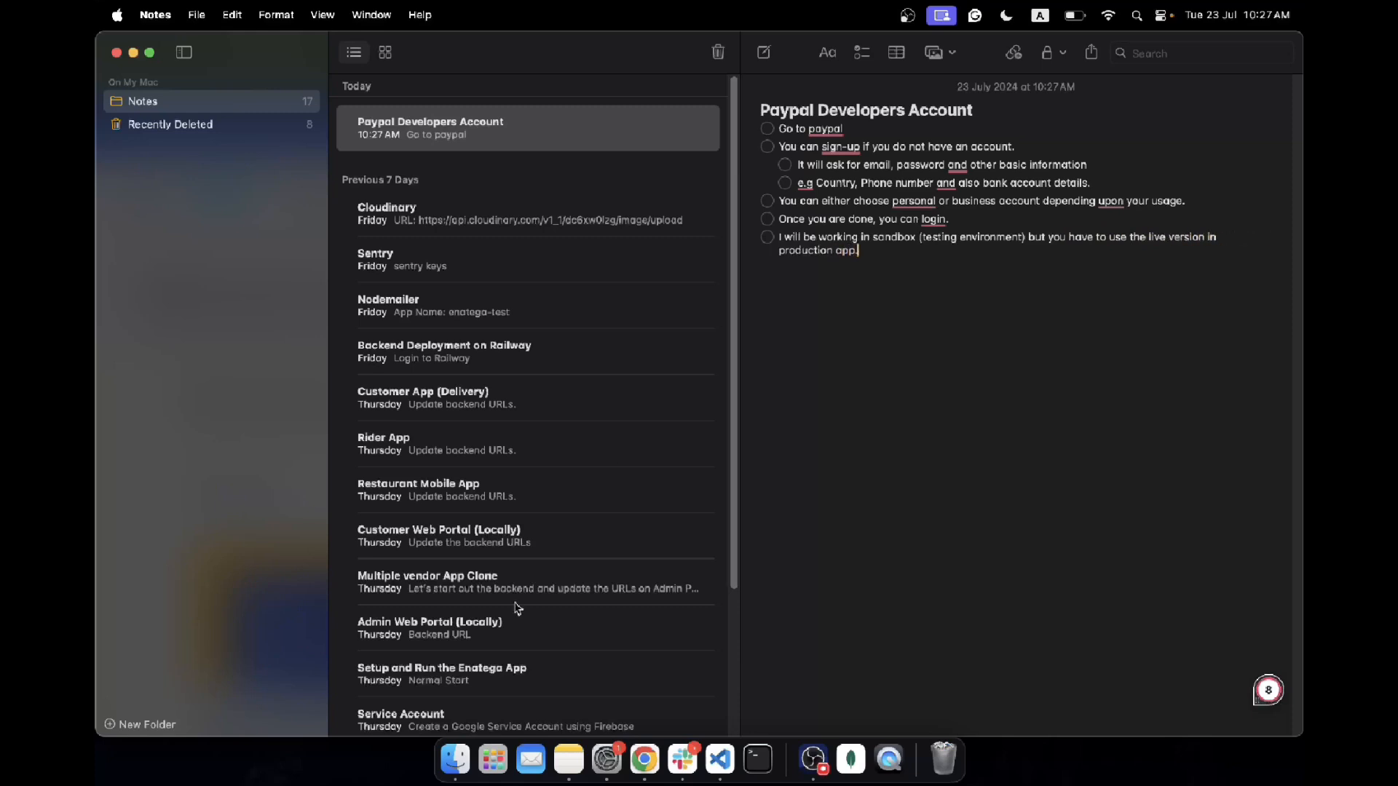
pyautogui.click(644, 759)
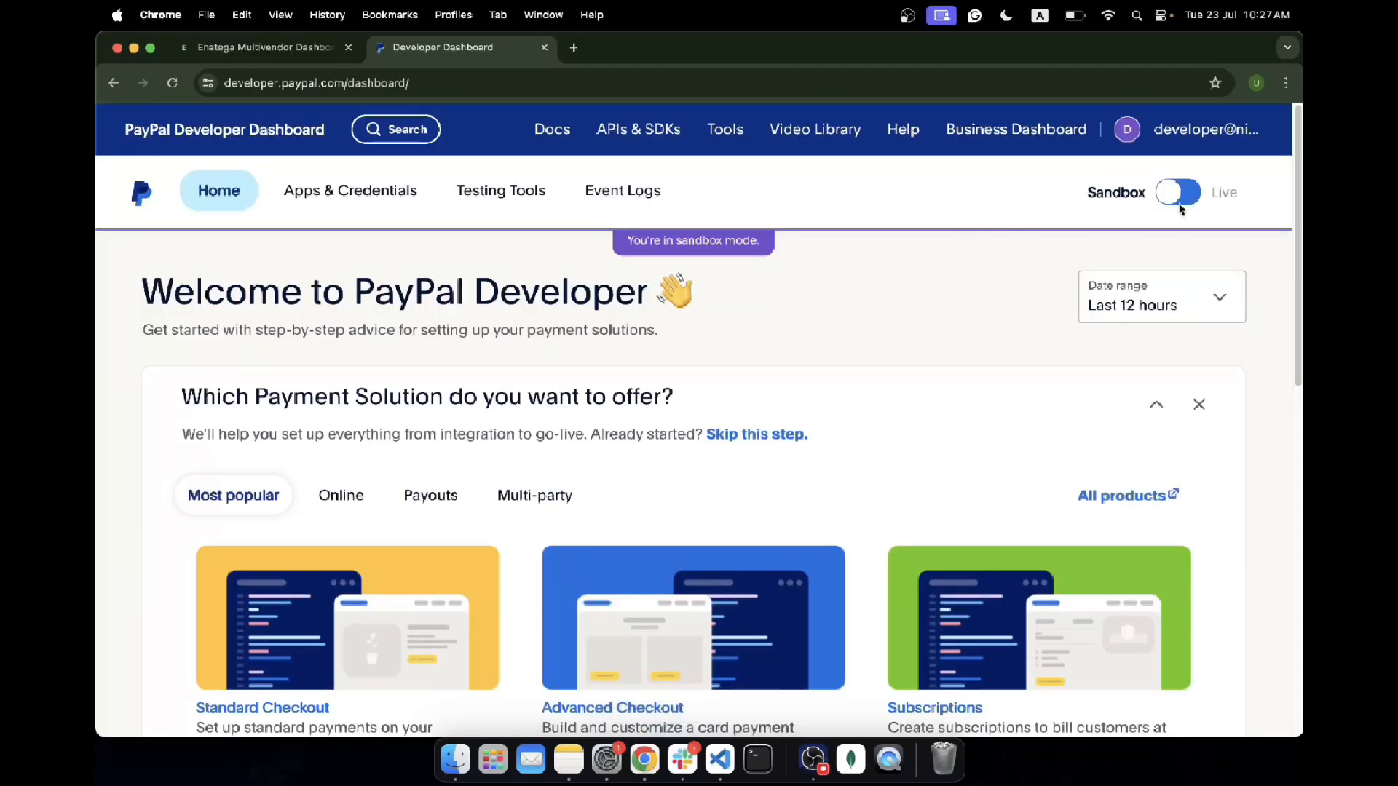
# Step: Try live mode, confirm it requires a Business account upgrade, then open Apps & Credentials
pyautogui.click(1183, 200)
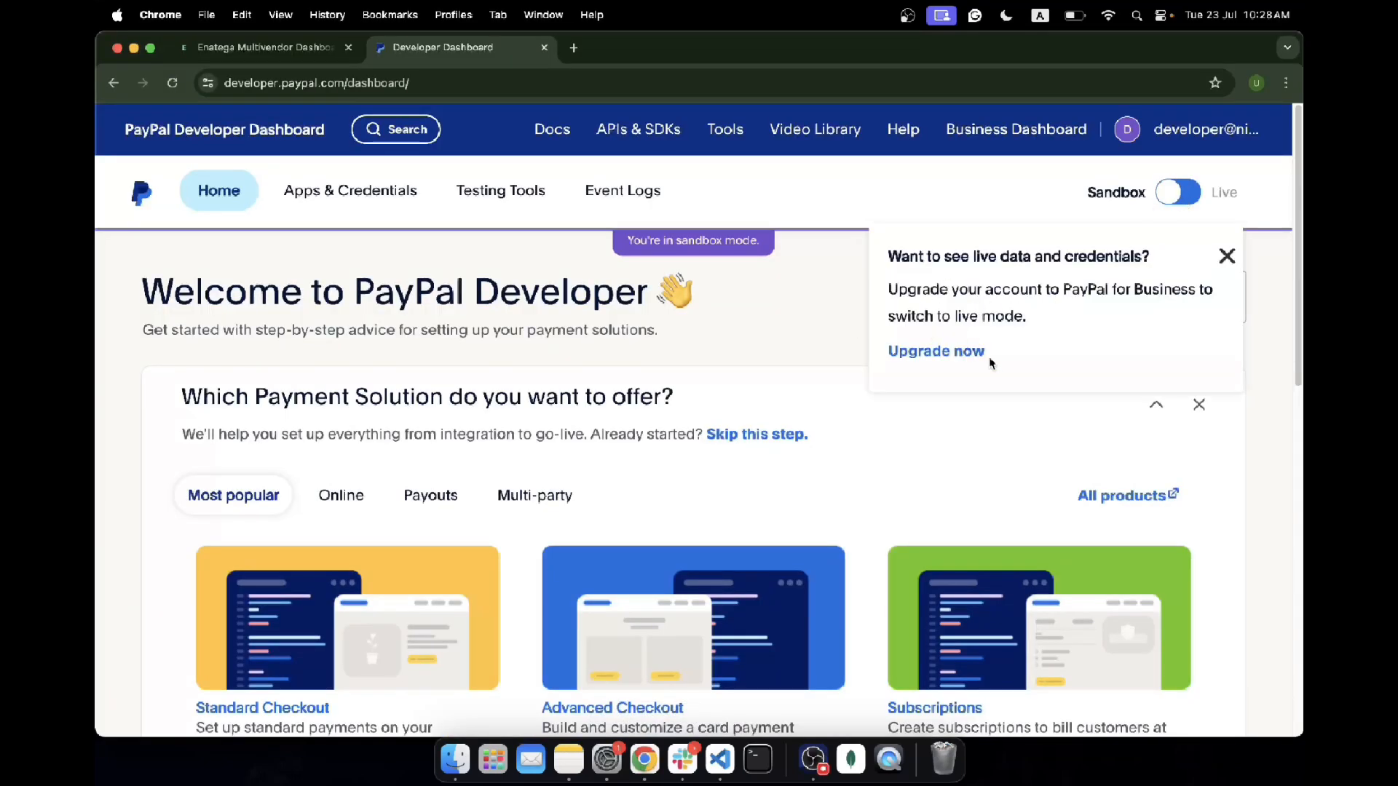
pyautogui.click(1228, 257)
pyautogui.click(1170, 207)
pyautogui.moveTo(906, 285); pyautogui.dragTo(1178, 326)
pyautogui.click(1226, 256)
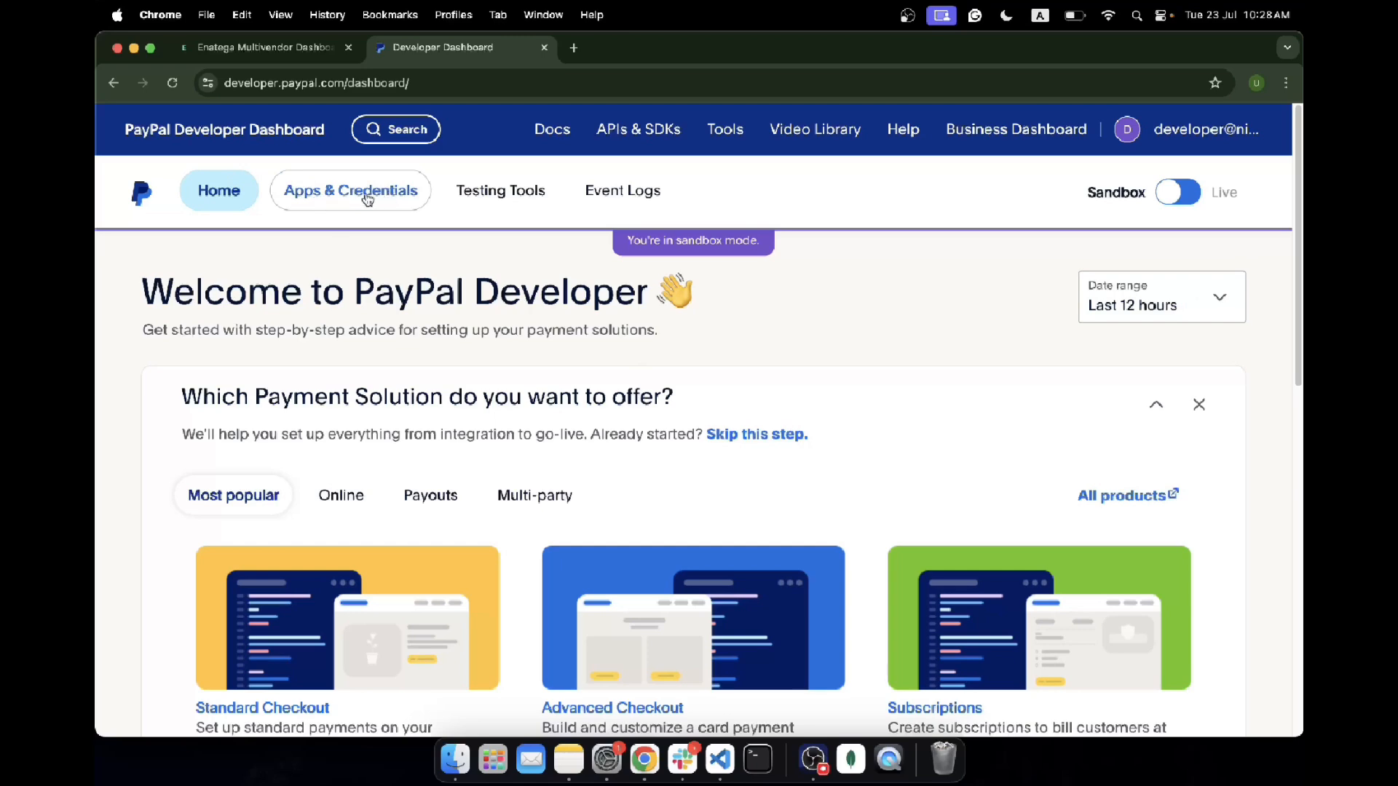
pyautogui.click(343, 195)
# Step: Accept the suggested rewording for the sandbox checklist item
pyautogui.click(587, 742)
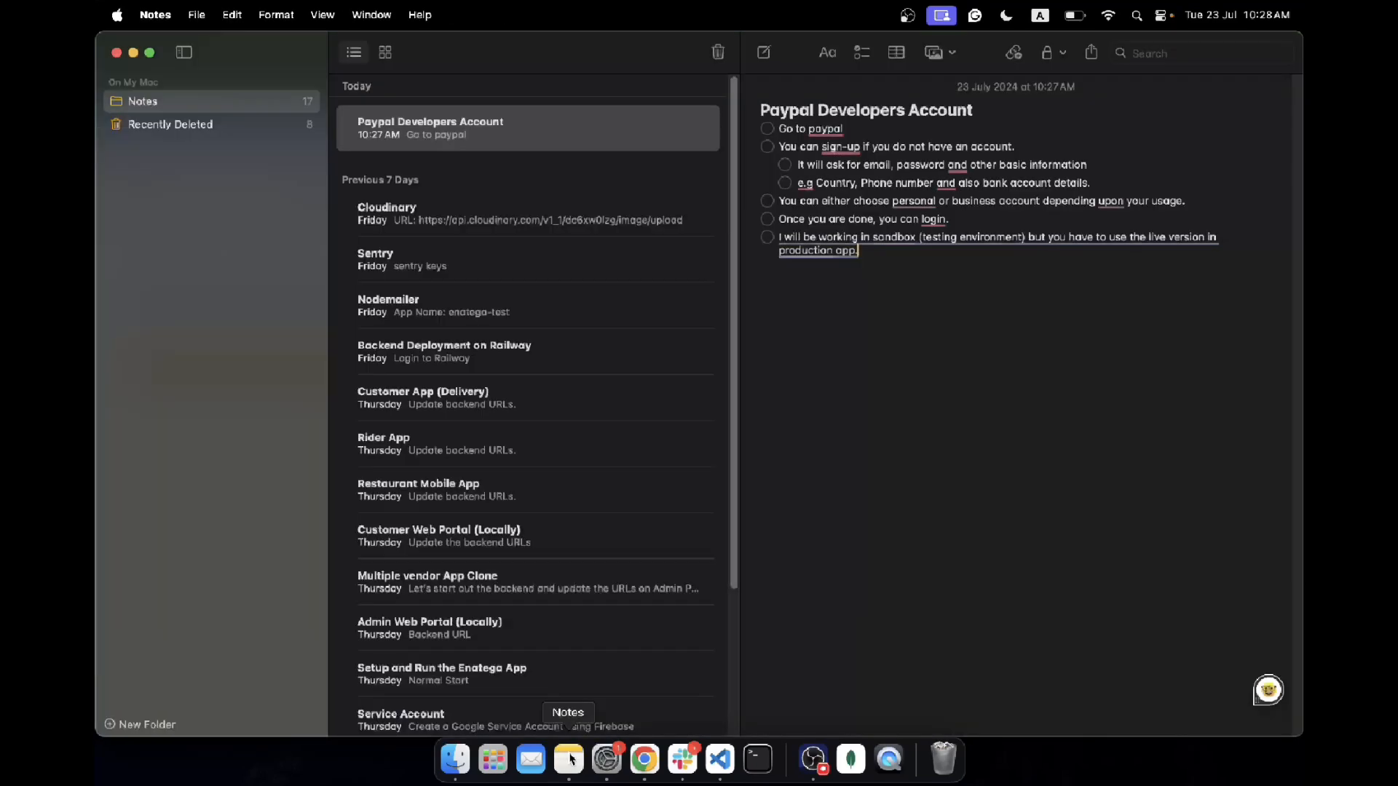
pyautogui.moveTo(822, 231)
pyautogui.click(837, 312)
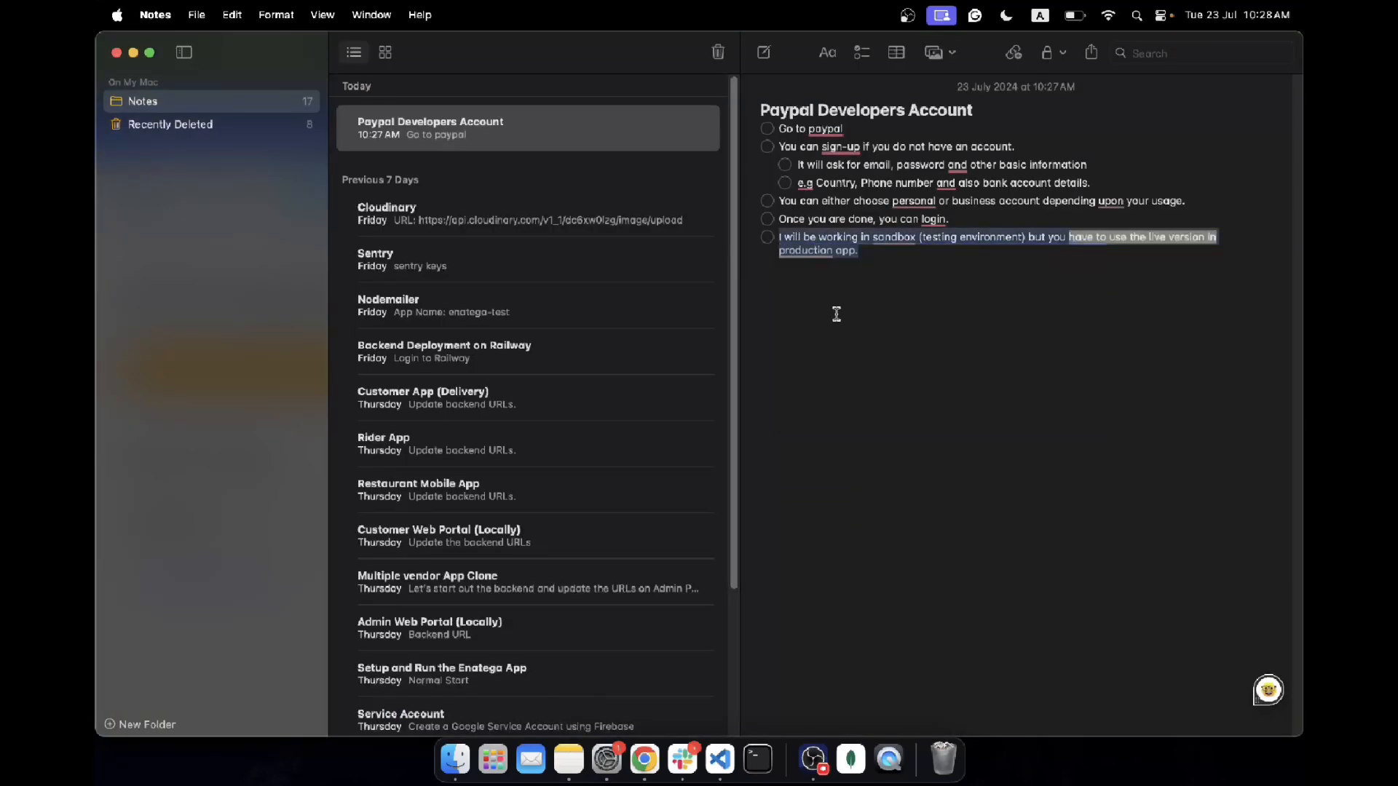
# Step: Add the checklist item 'Go to App and Credentials and create an app for developers.'
pyautogui.press('Return')
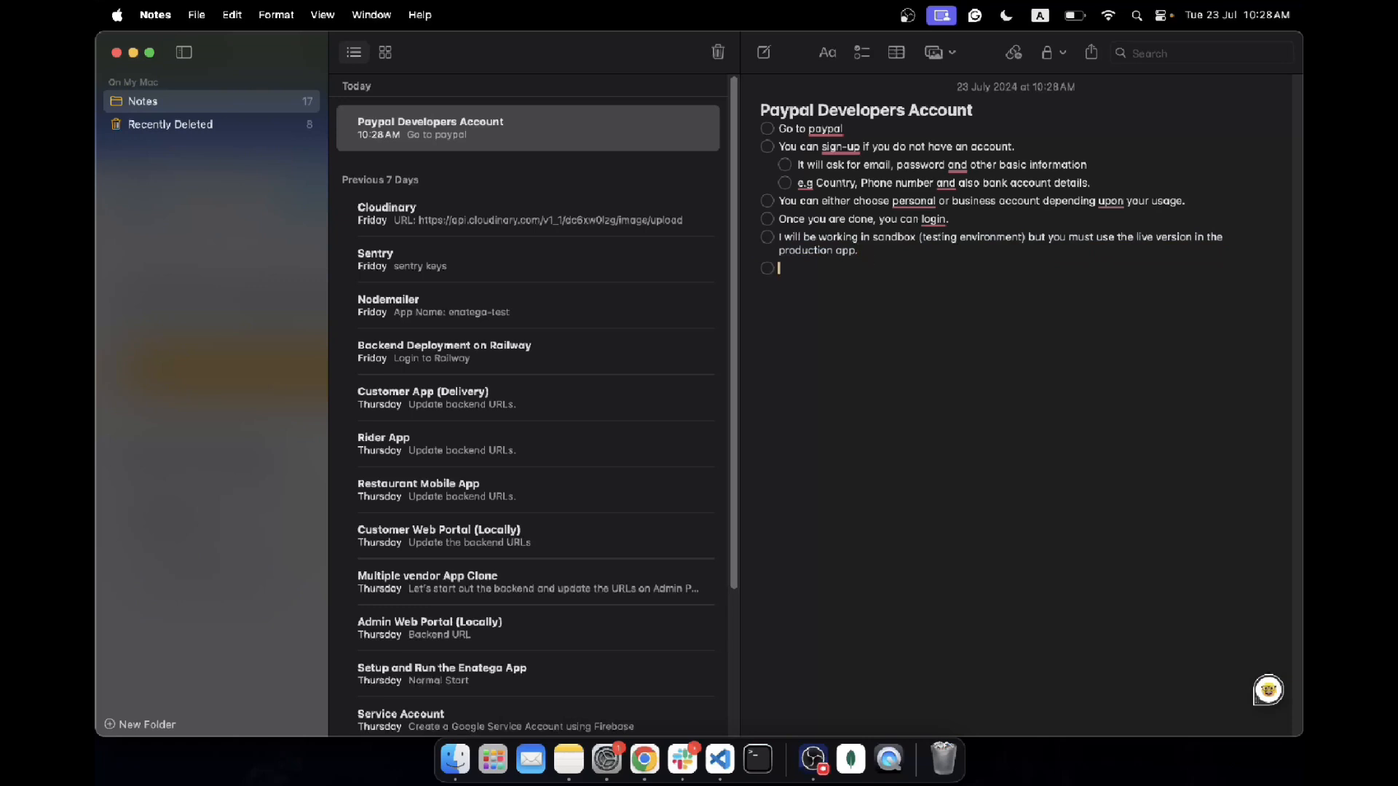
pyautogui.write('Go to App and Creden')
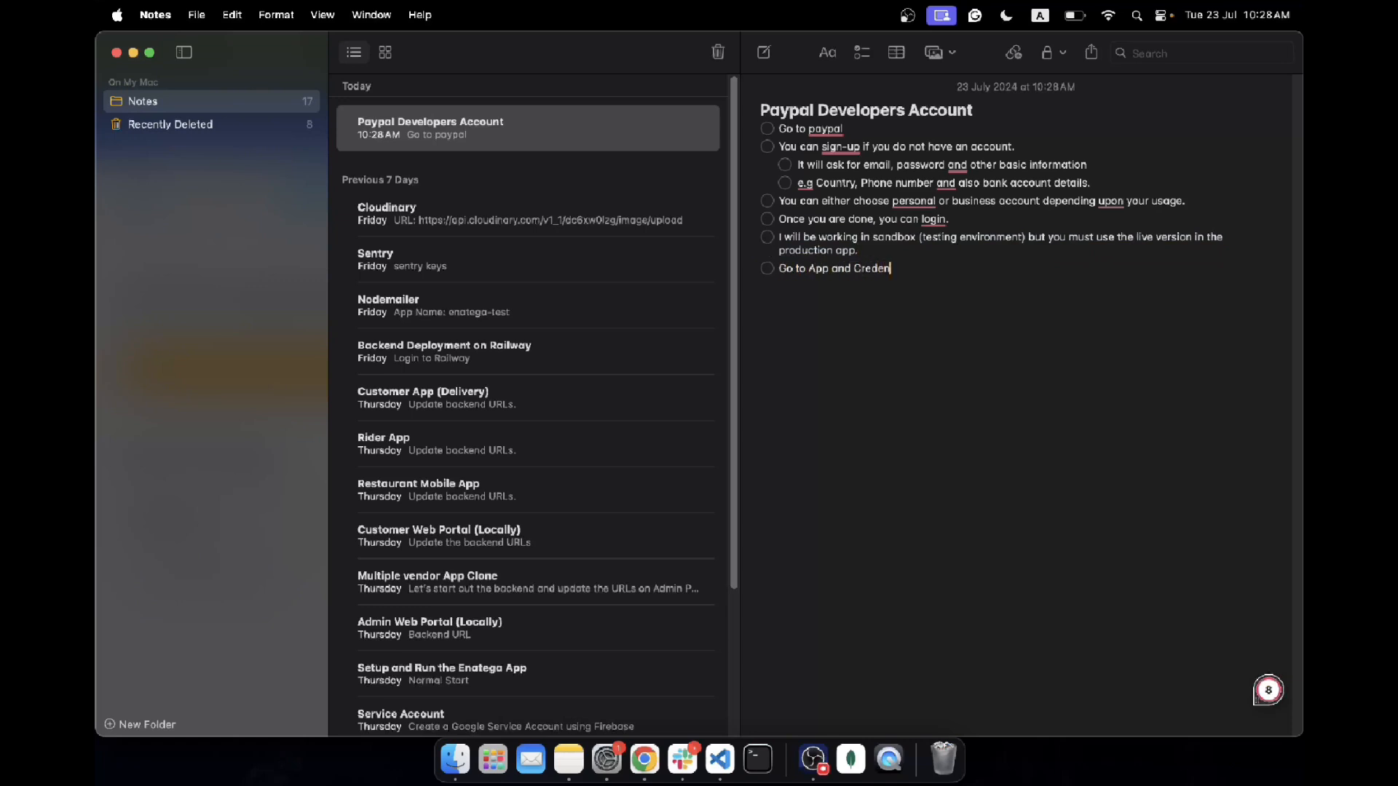
pyautogui.write('taisls and create an app for developer')
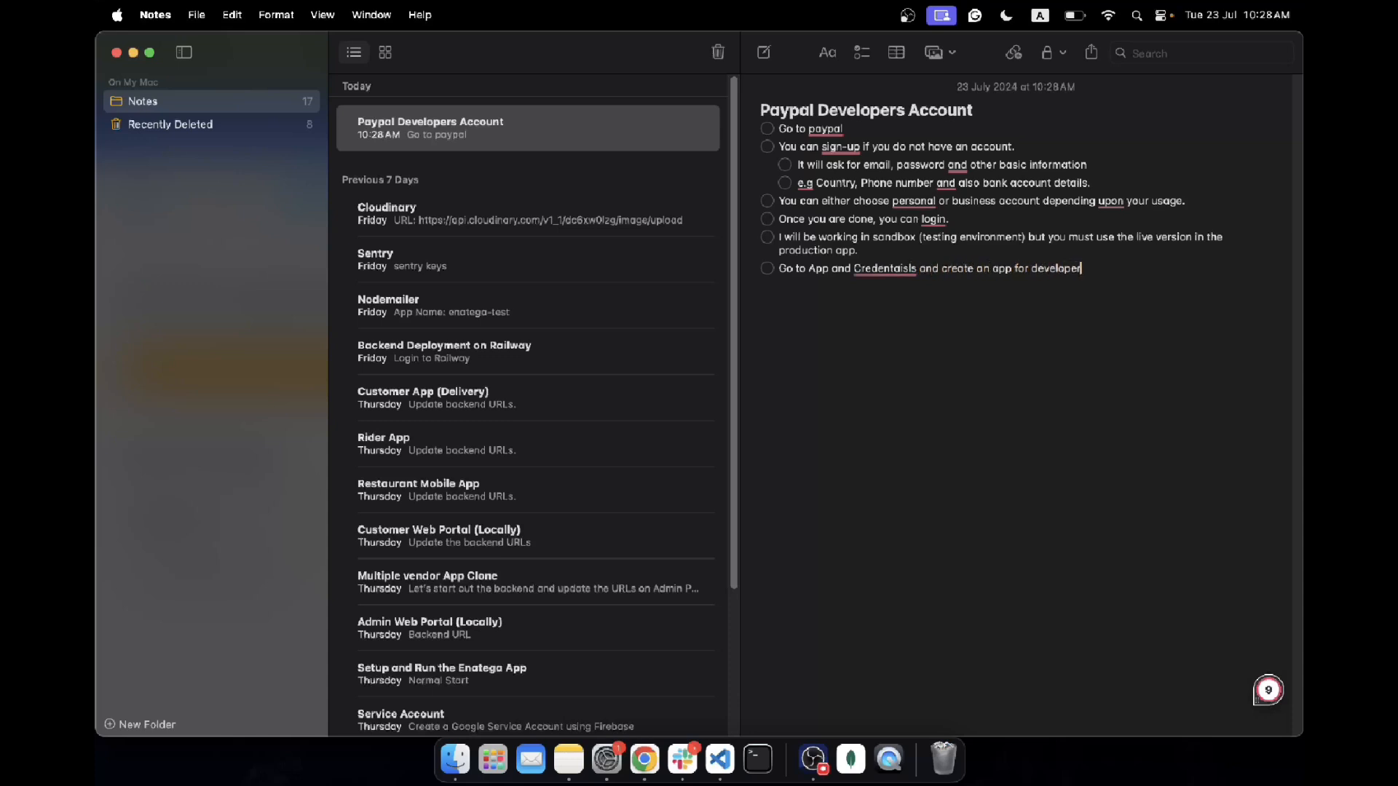
pyautogui.write('s.')
pyautogui.moveTo(895, 281)
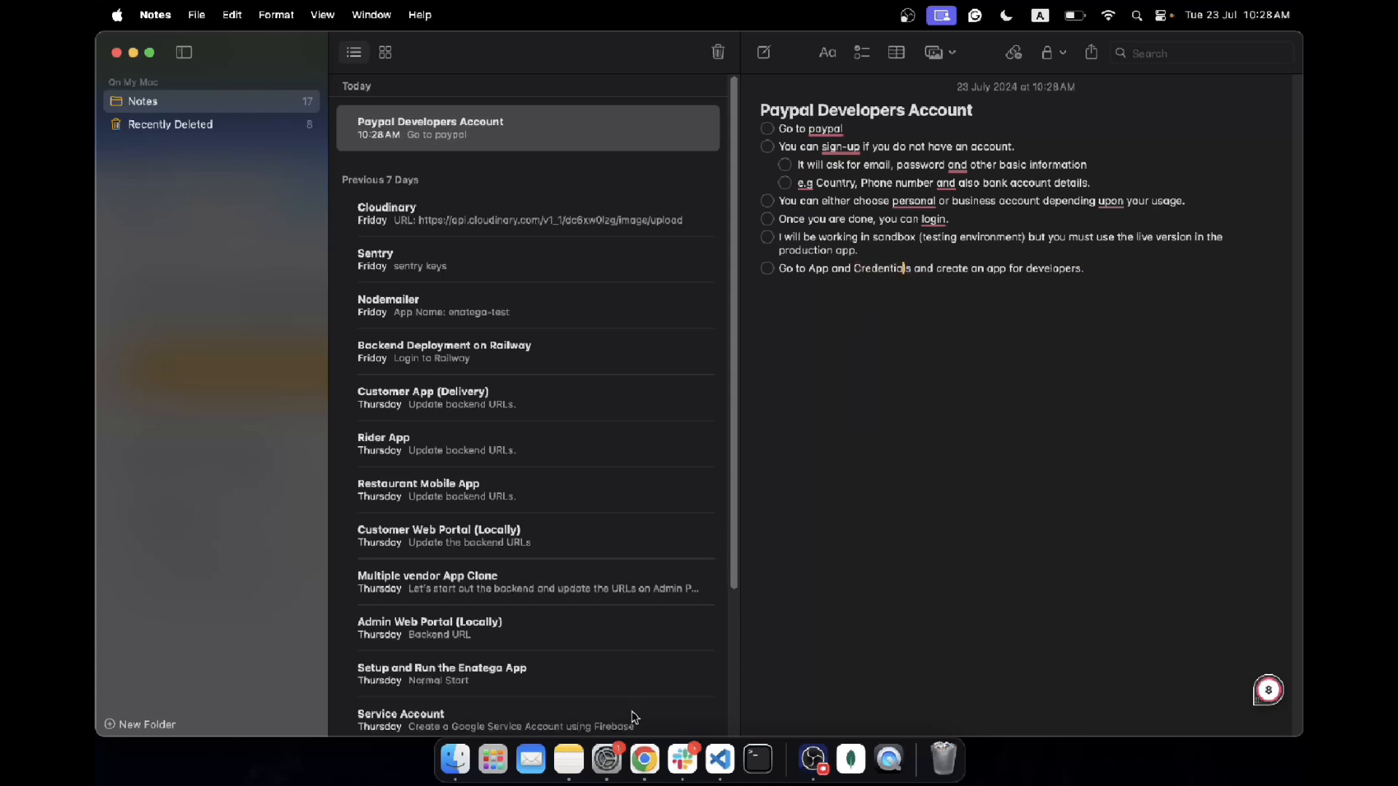
pyautogui.click(645, 760)
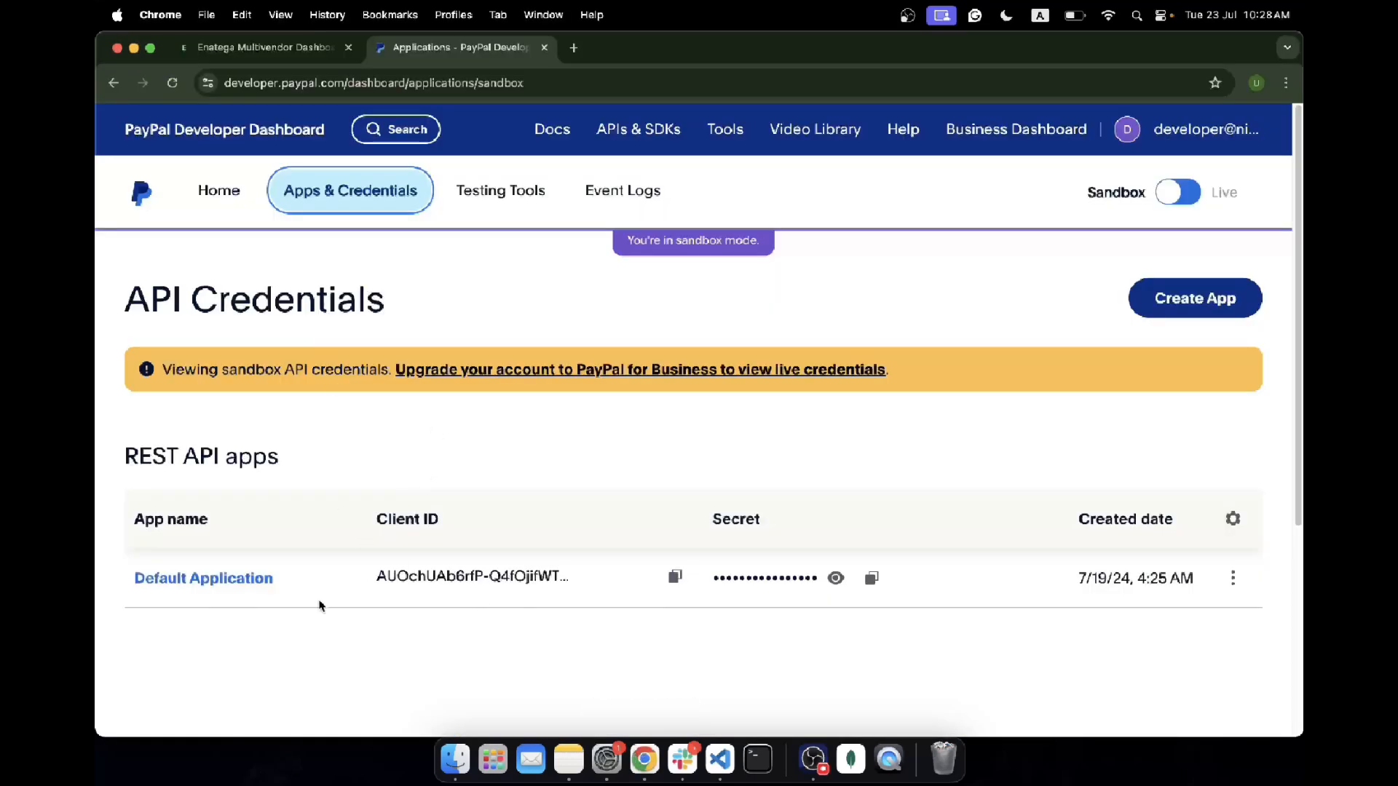
# Step: Start a new PayPal app and enter 'Enatega-testing' as its App Name
pyautogui.click(1165, 313)
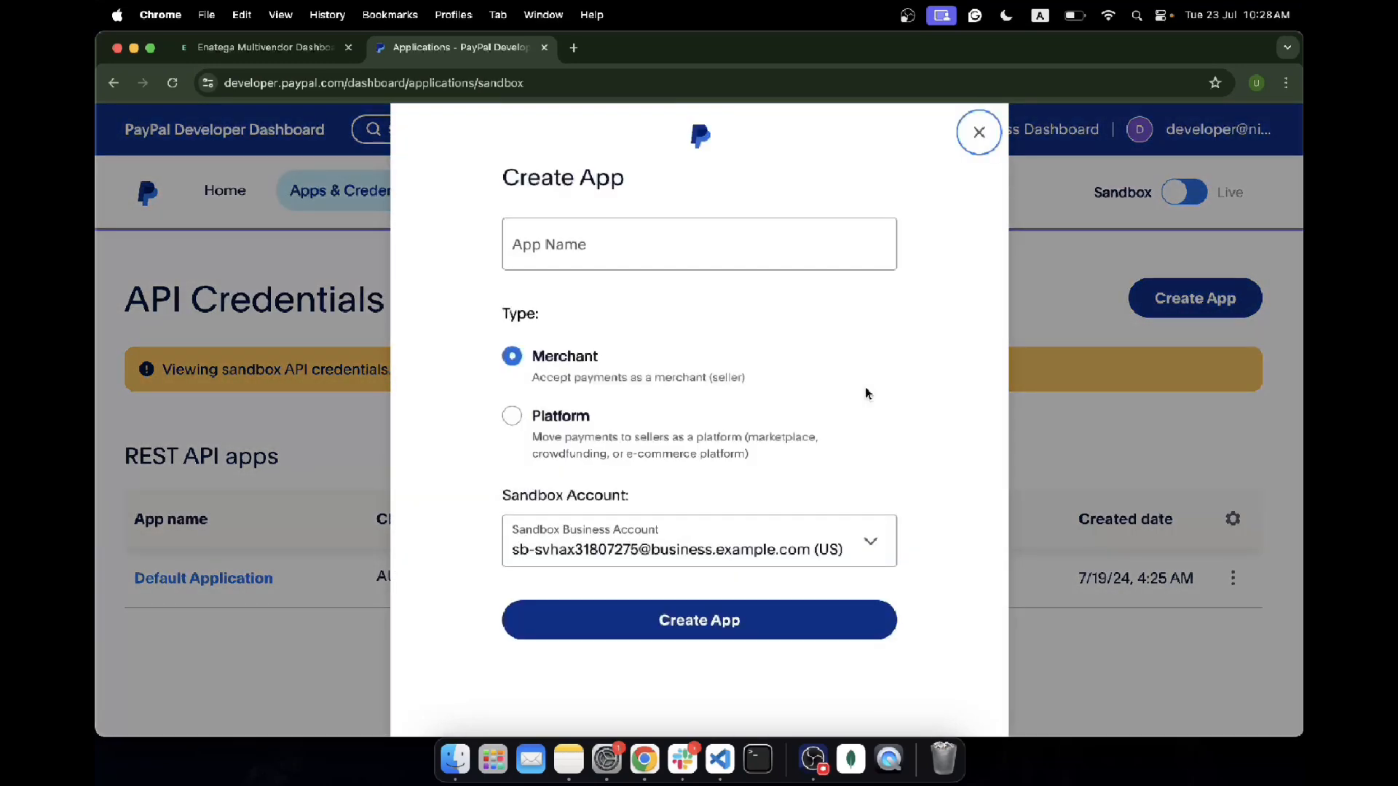
pyautogui.click(583, 242)
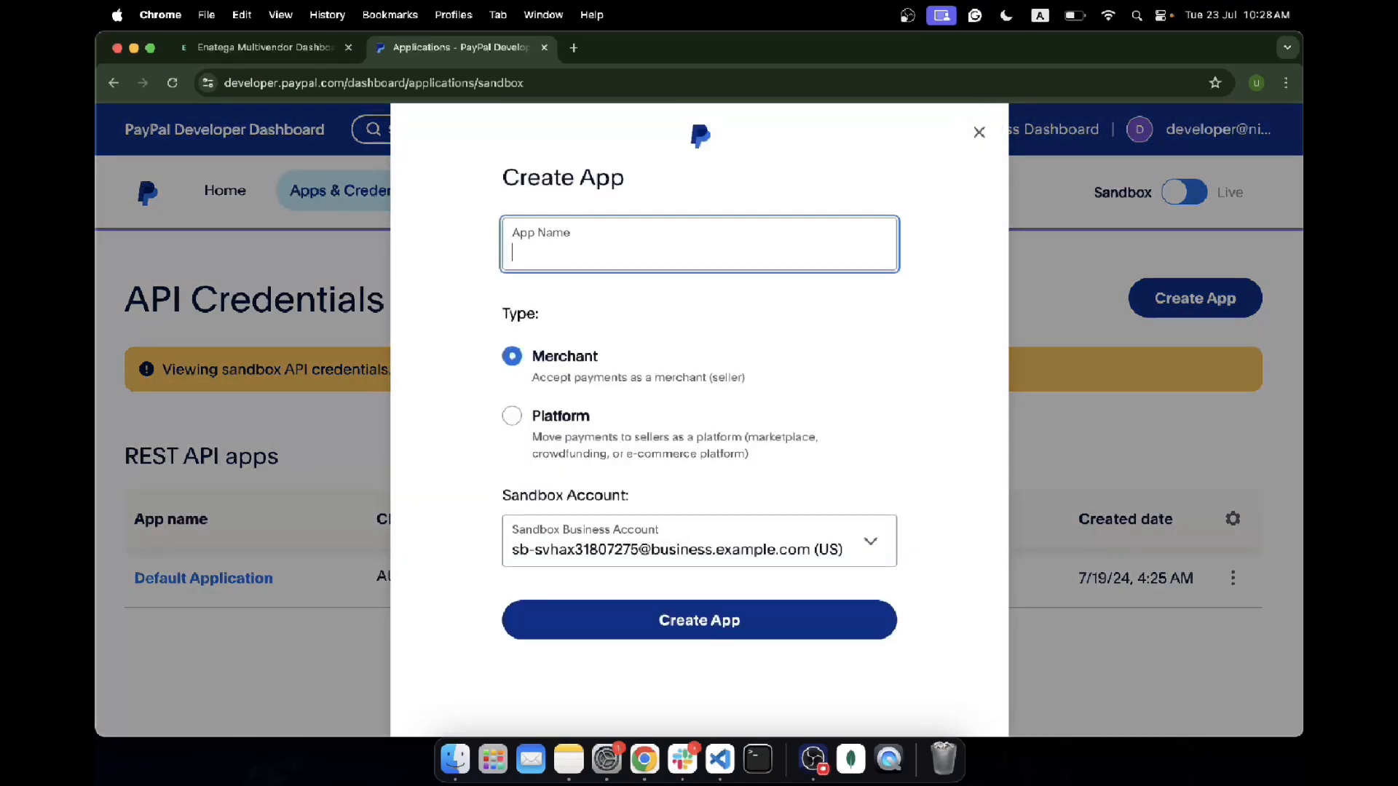
pyautogui.write('Enatega-testing')
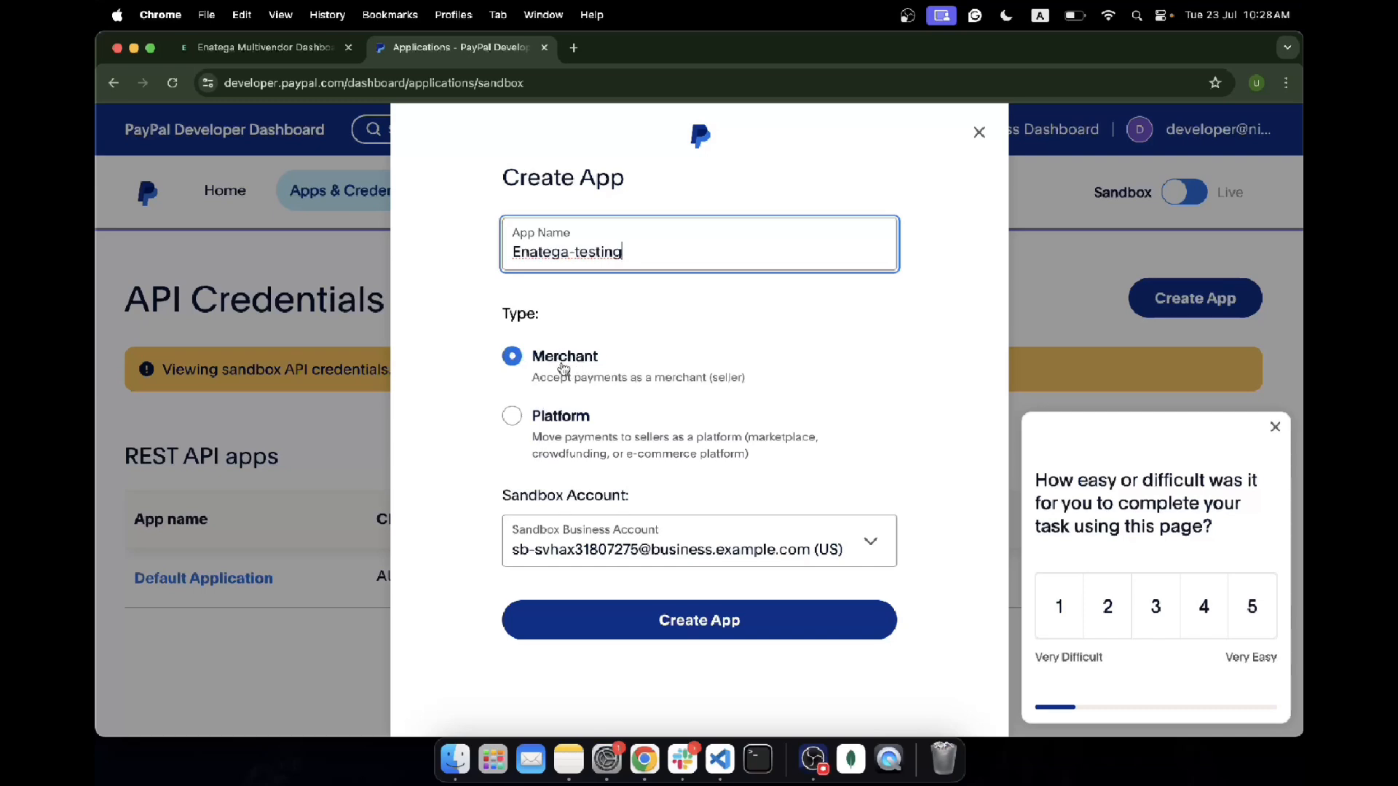
pyautogui.click(568, 760)
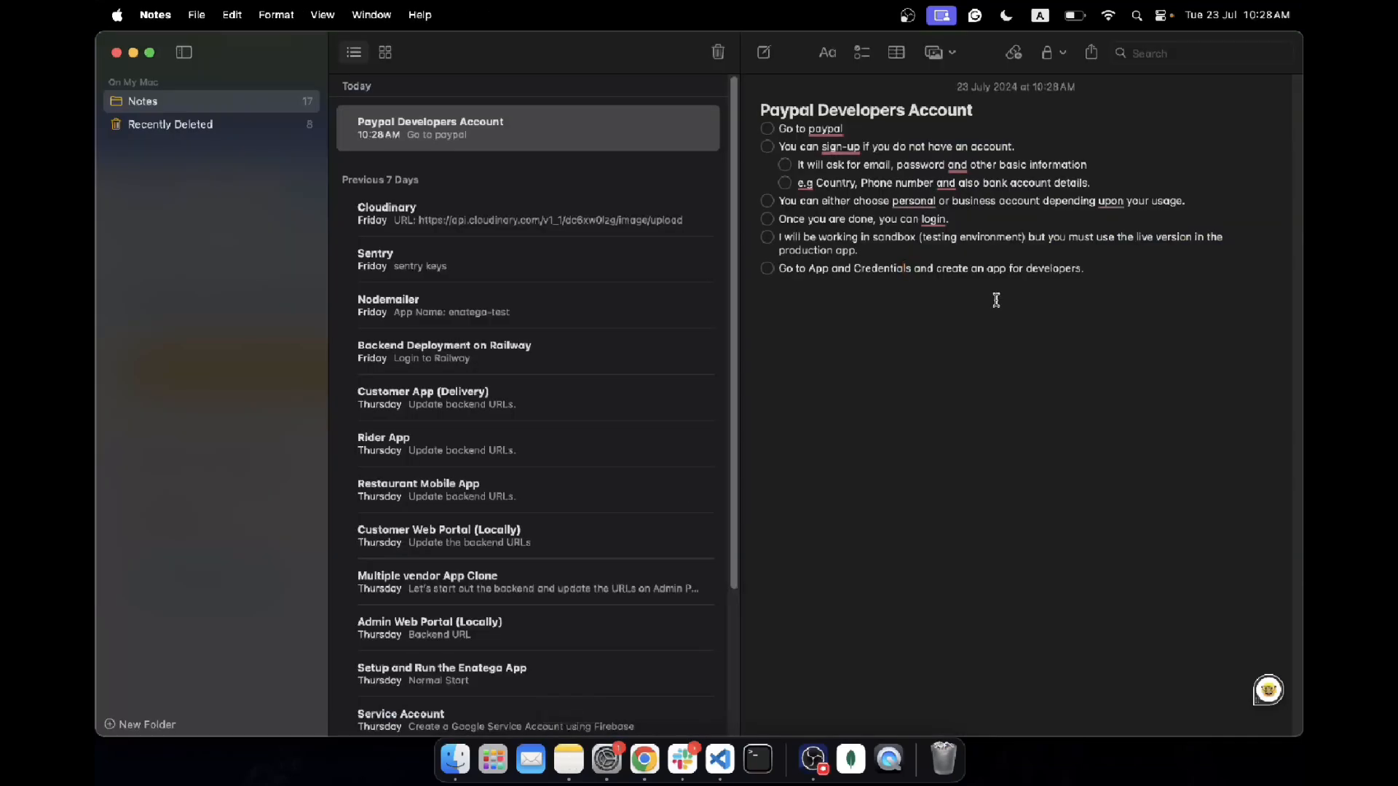
# Step: Add a checklist step: 'Since merchants will be receiving payments we will go for M', with 'receiving' spelled correctly
pyautogui.click(1106, 265)
pyautogui.press('Return')
pyautogui.write('Since merchants will be rece')
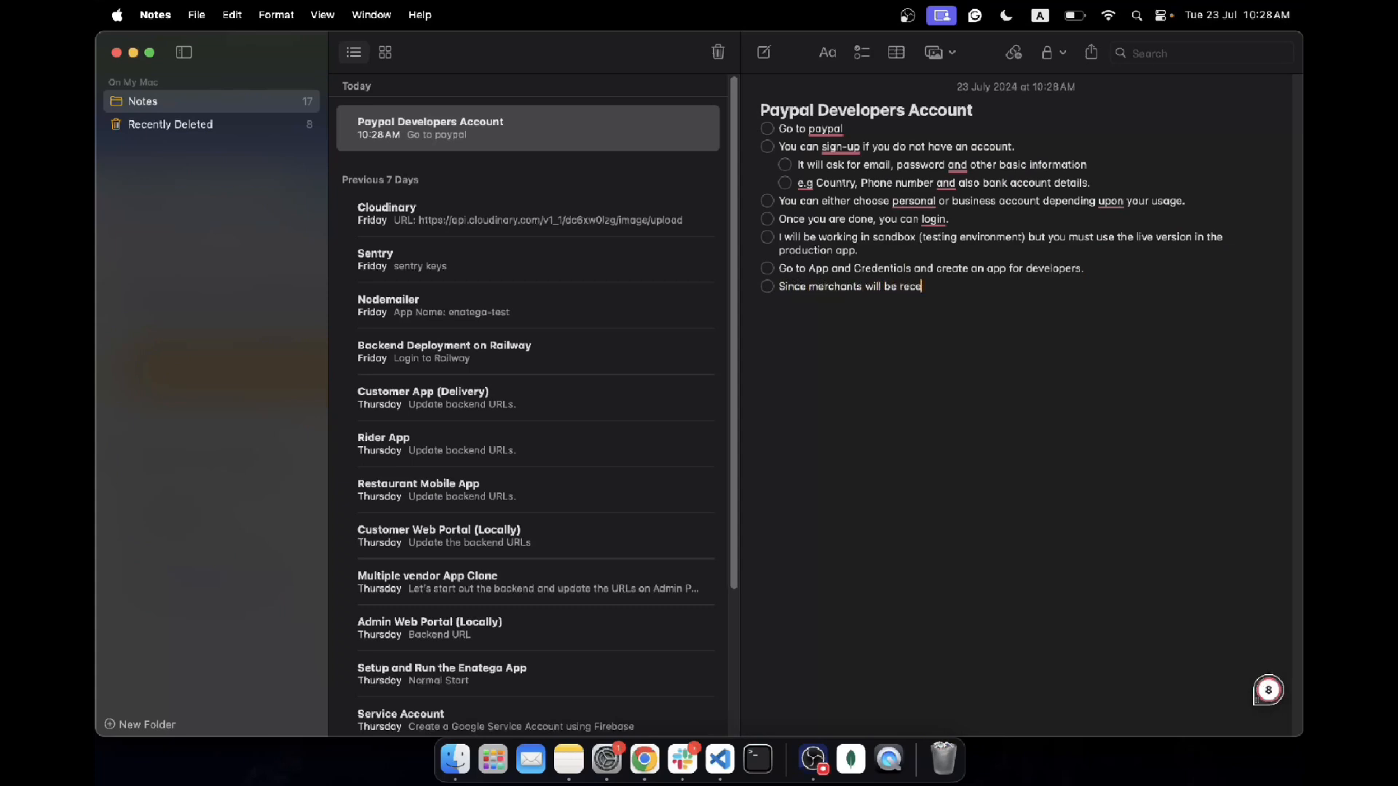
pyautogui.write('ving payments we will go for Merchant app.')
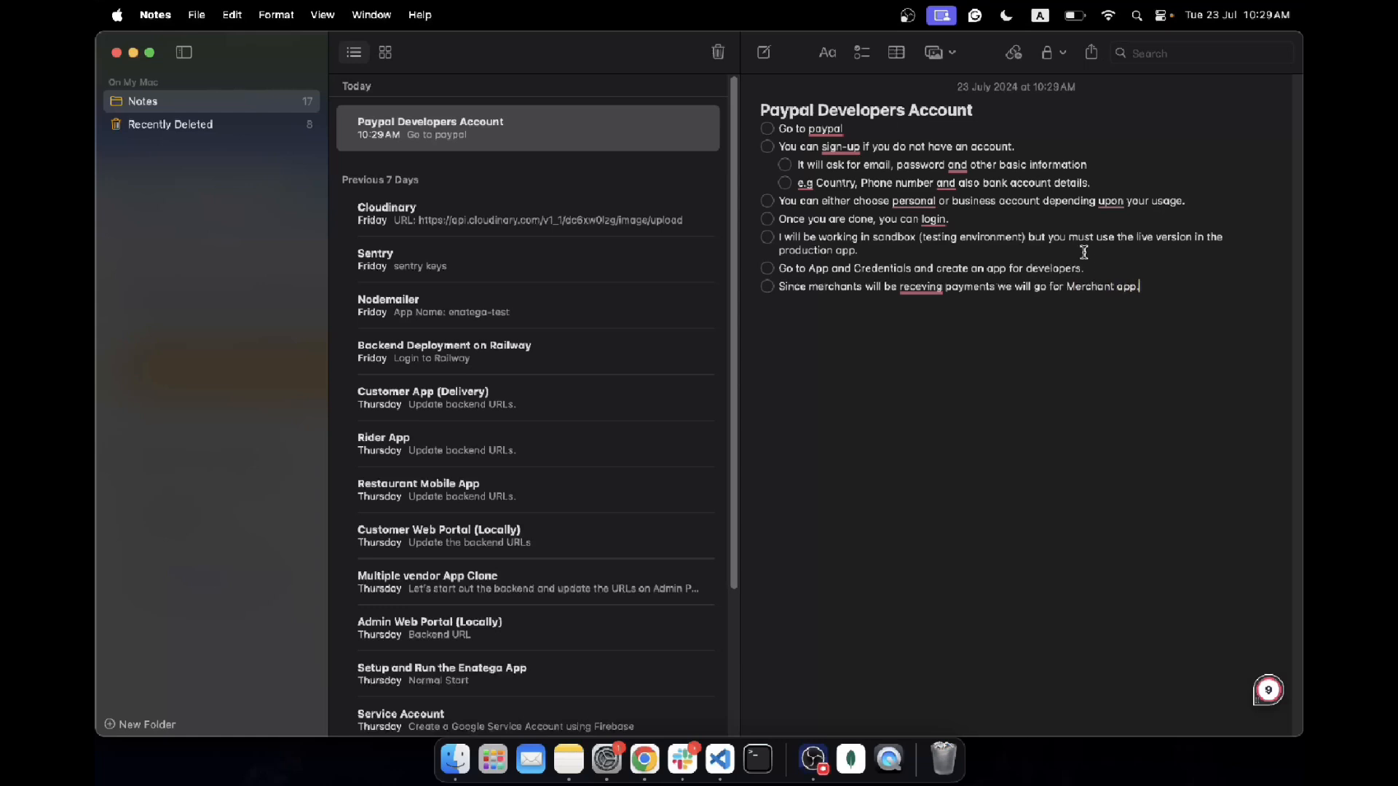
pyautogui.rightClick(922, 290)
pyautogui.click(932, 333)
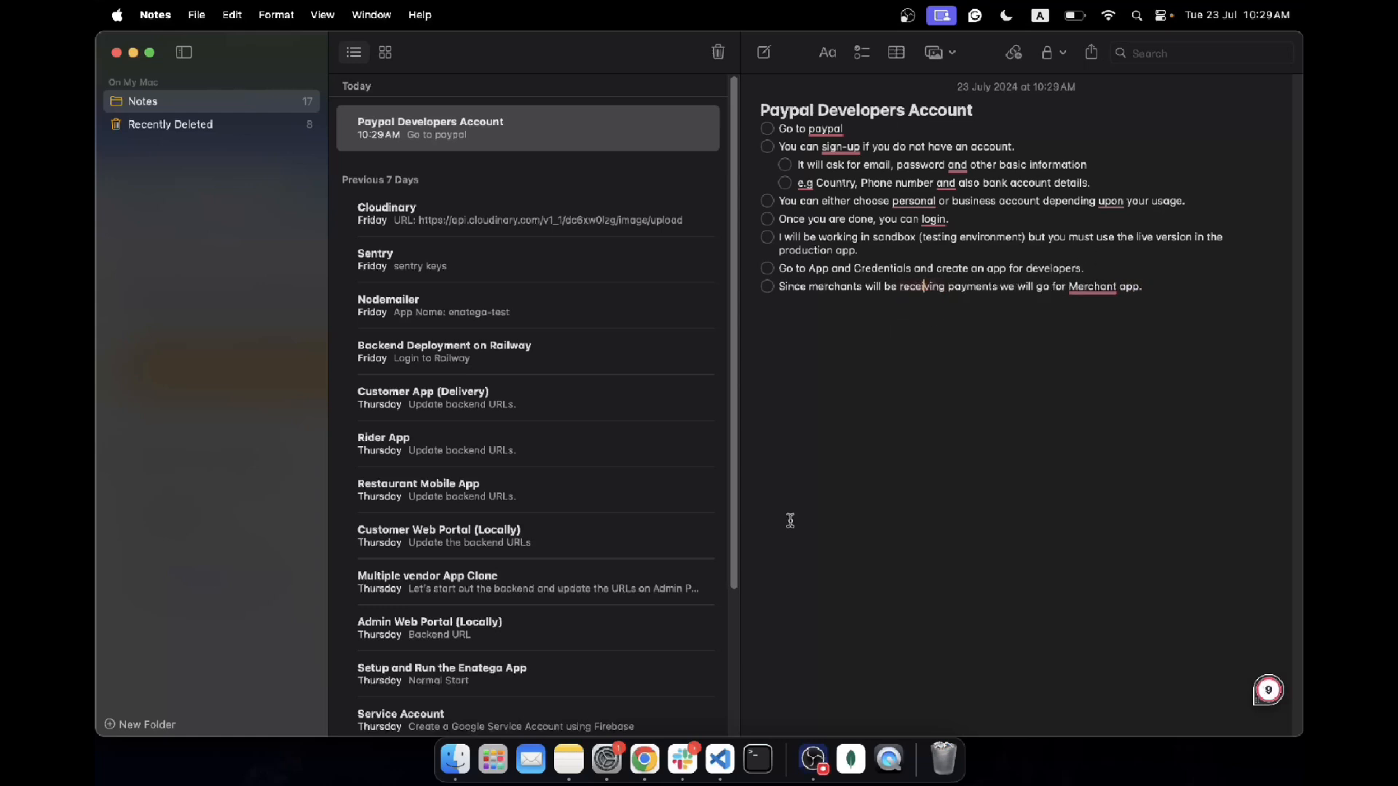
pyautogui.click(645, 758)
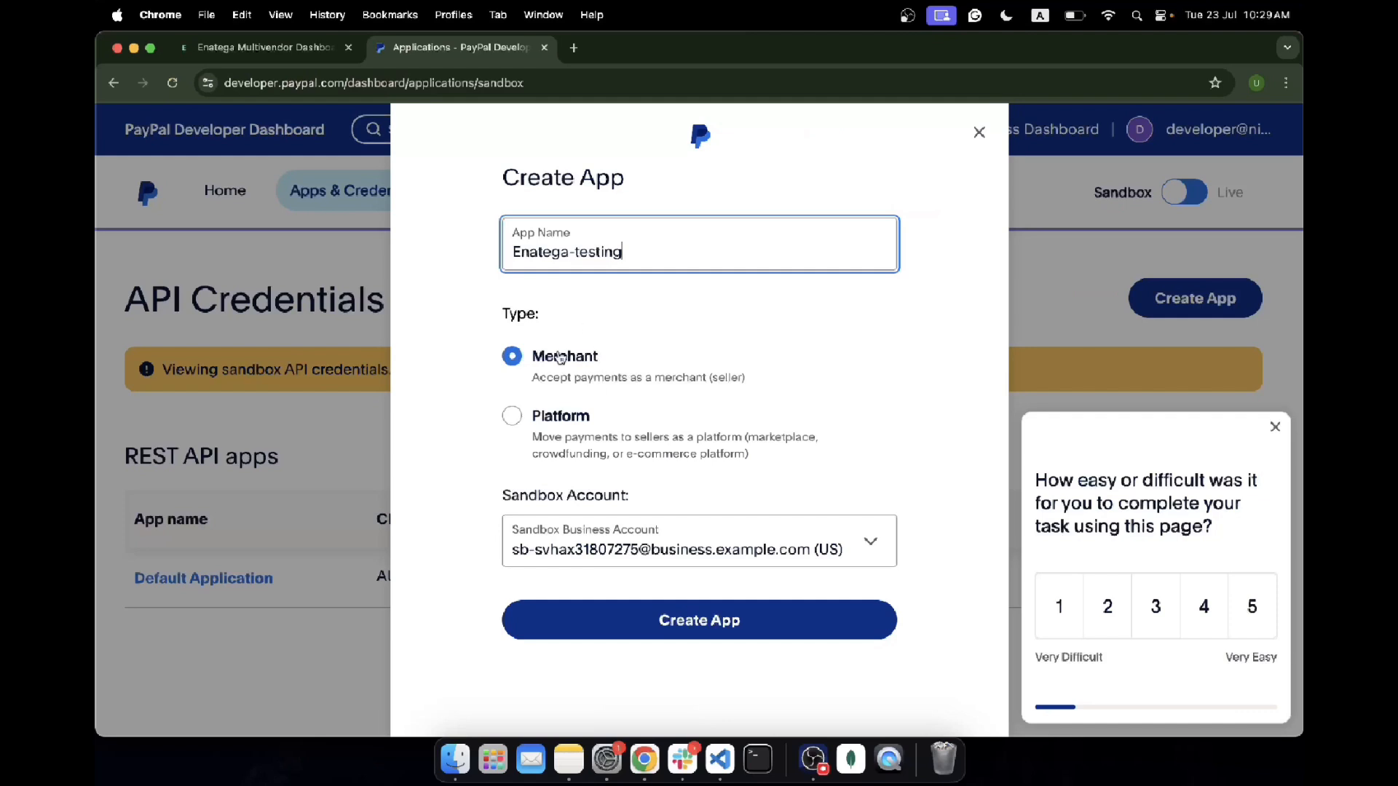
# Step: Create the Enatega-testing merchant app with the same sandbox business account and dismiss the survey
pyautogui.click(755, 550)
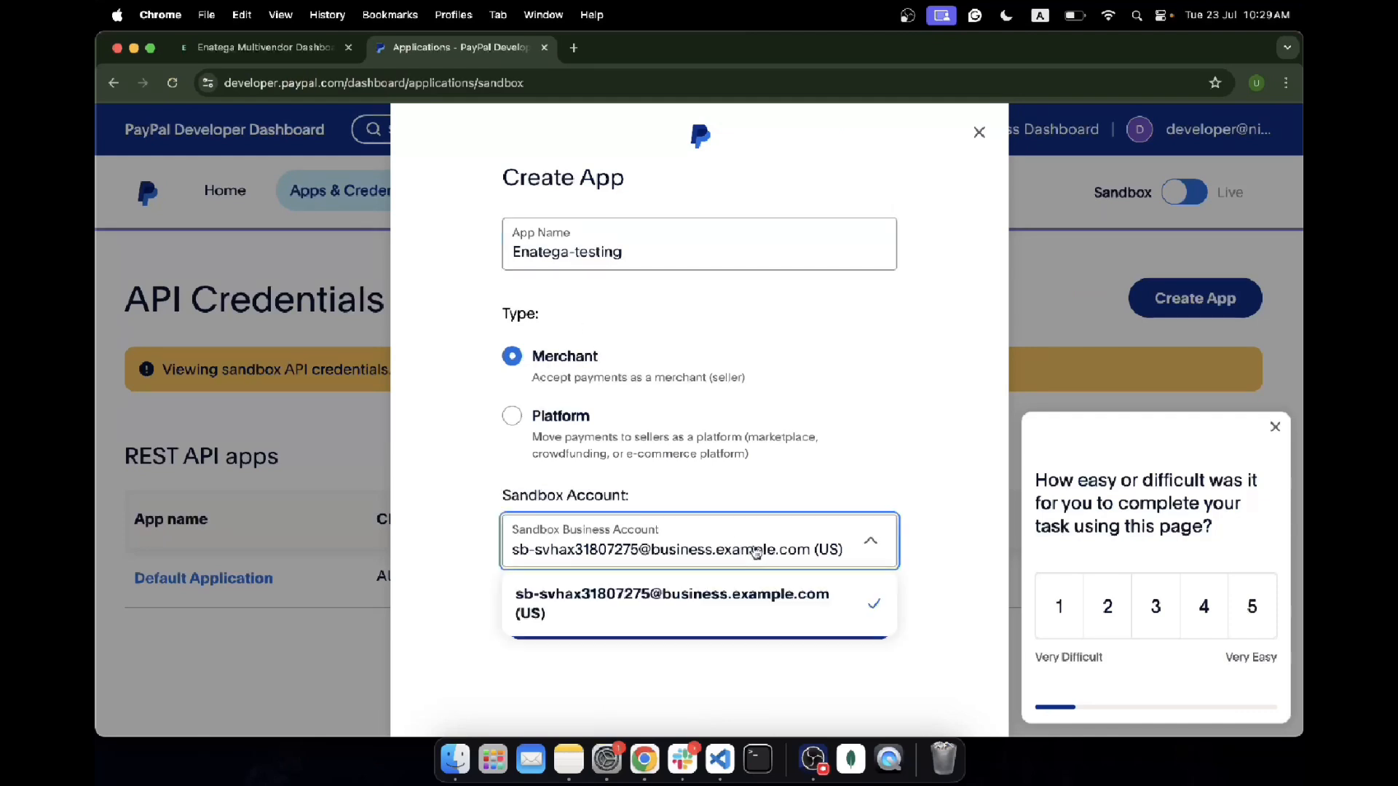
pyautogui.click(731, 548)
pyautogui.click(677, 623)
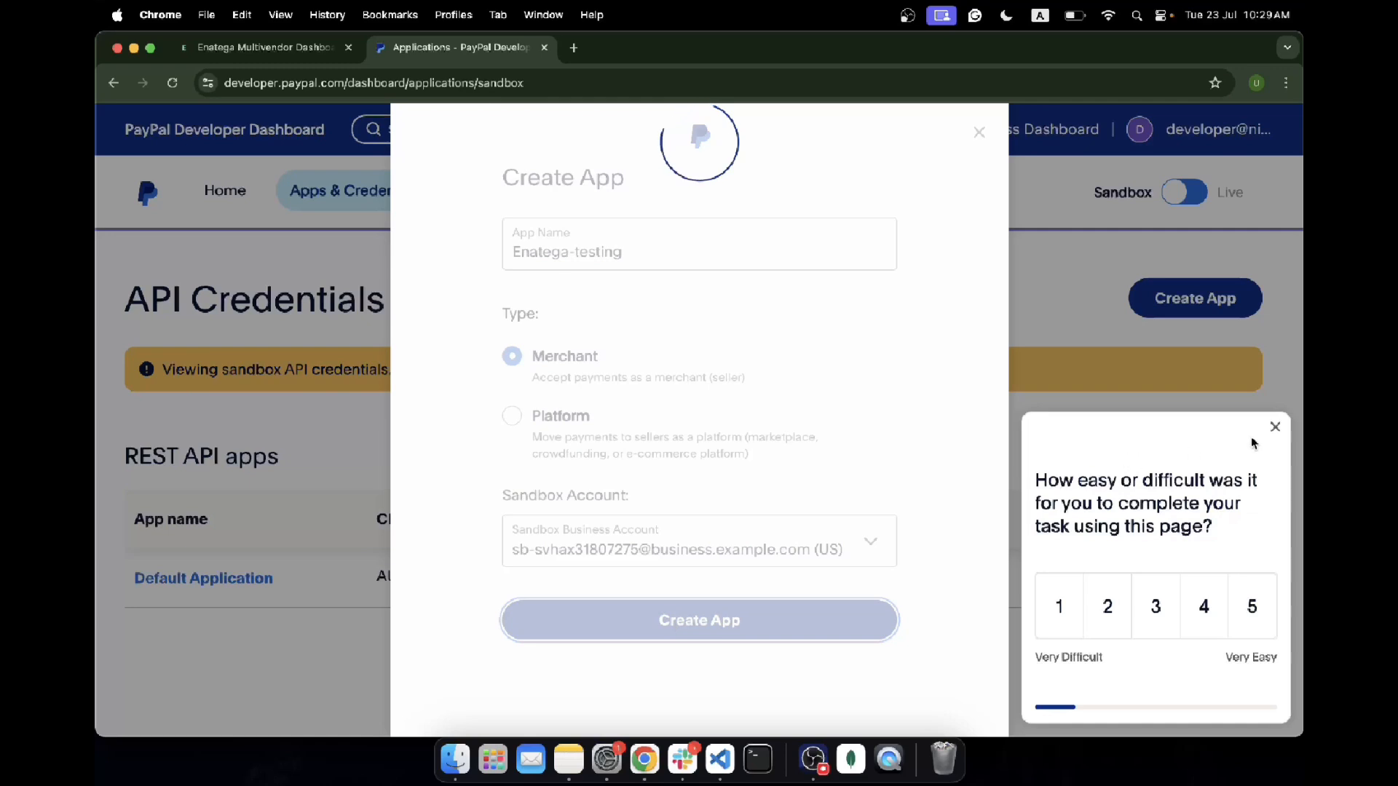
pyautogui.click(1275, 428)
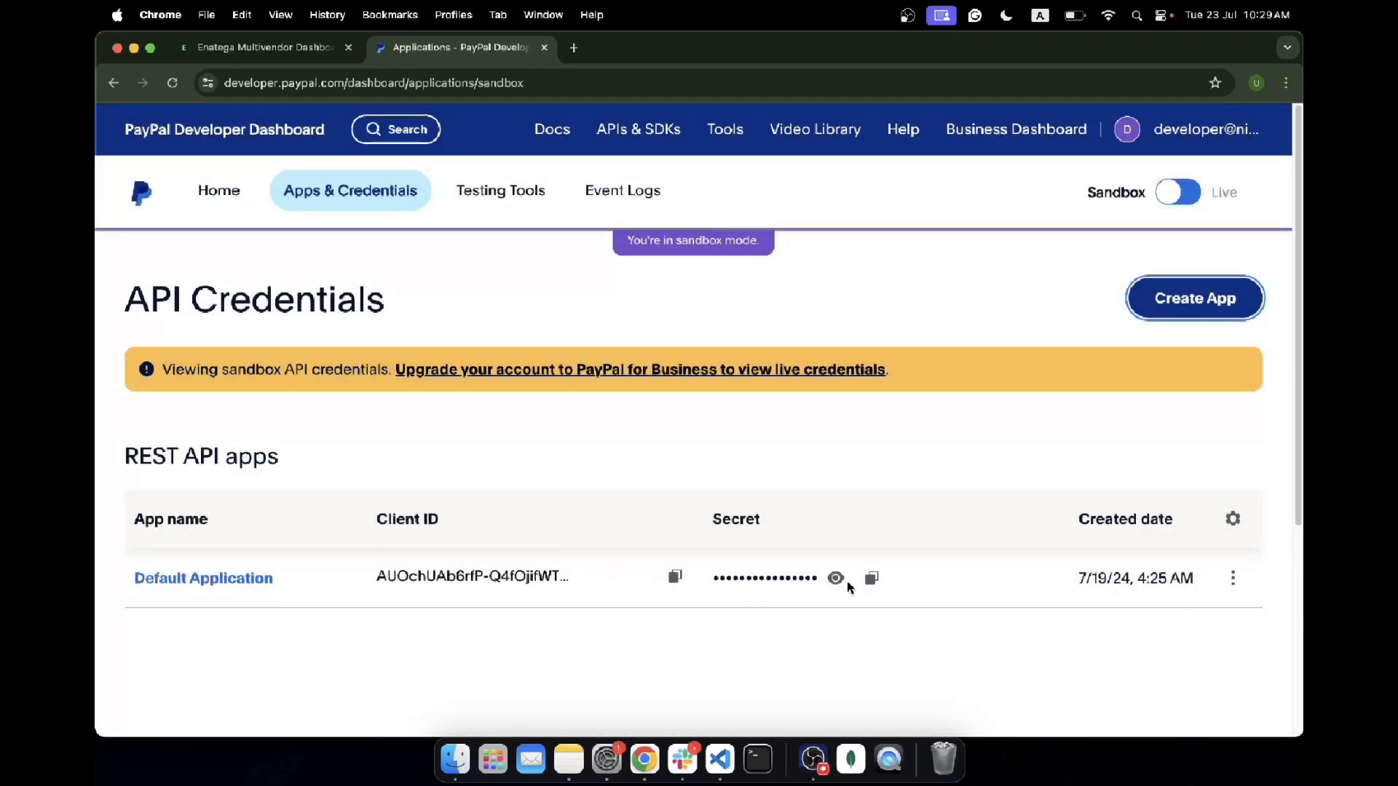
# Step: Reveal the Default Application's Secret and copy its Client ID
pyautogui.click(675, 575)
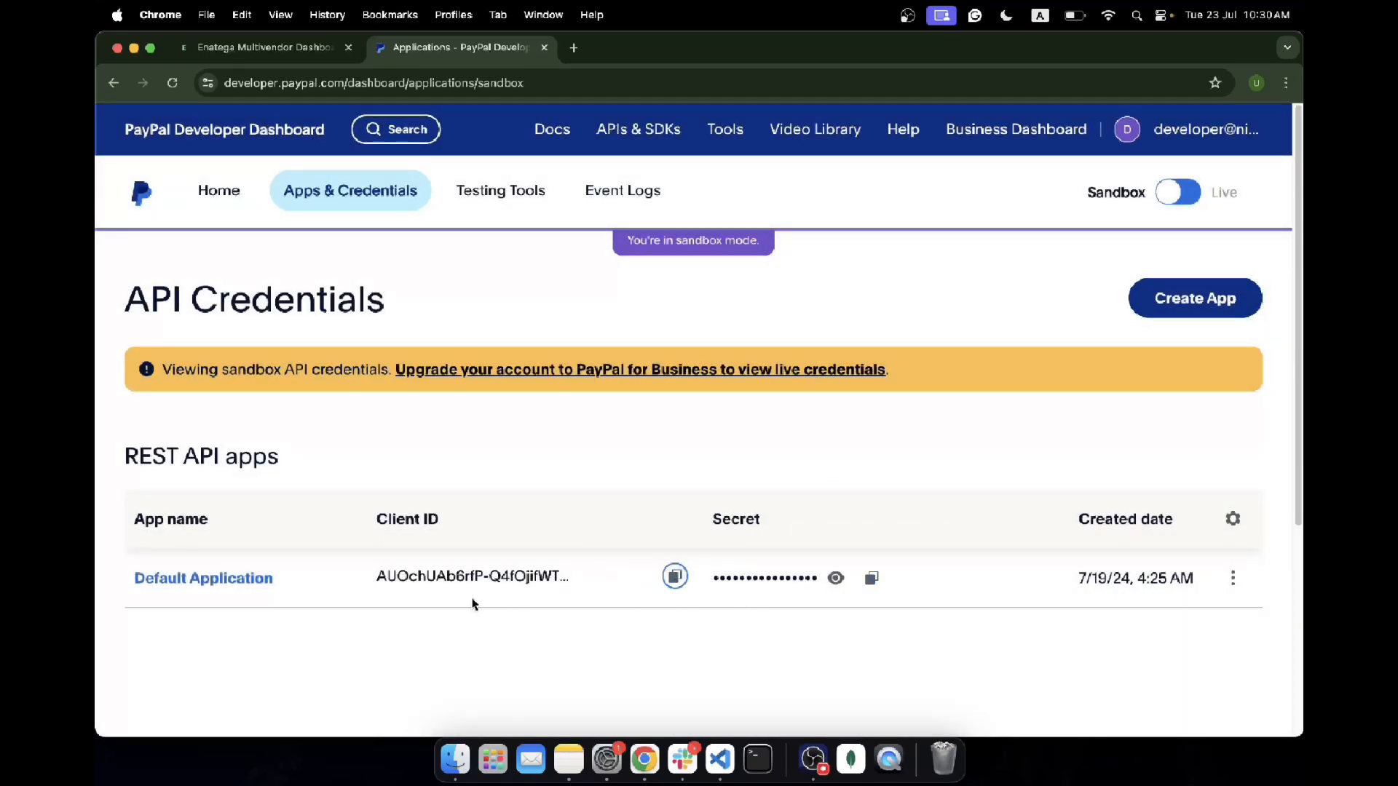
pyautogui.click(872, 579)
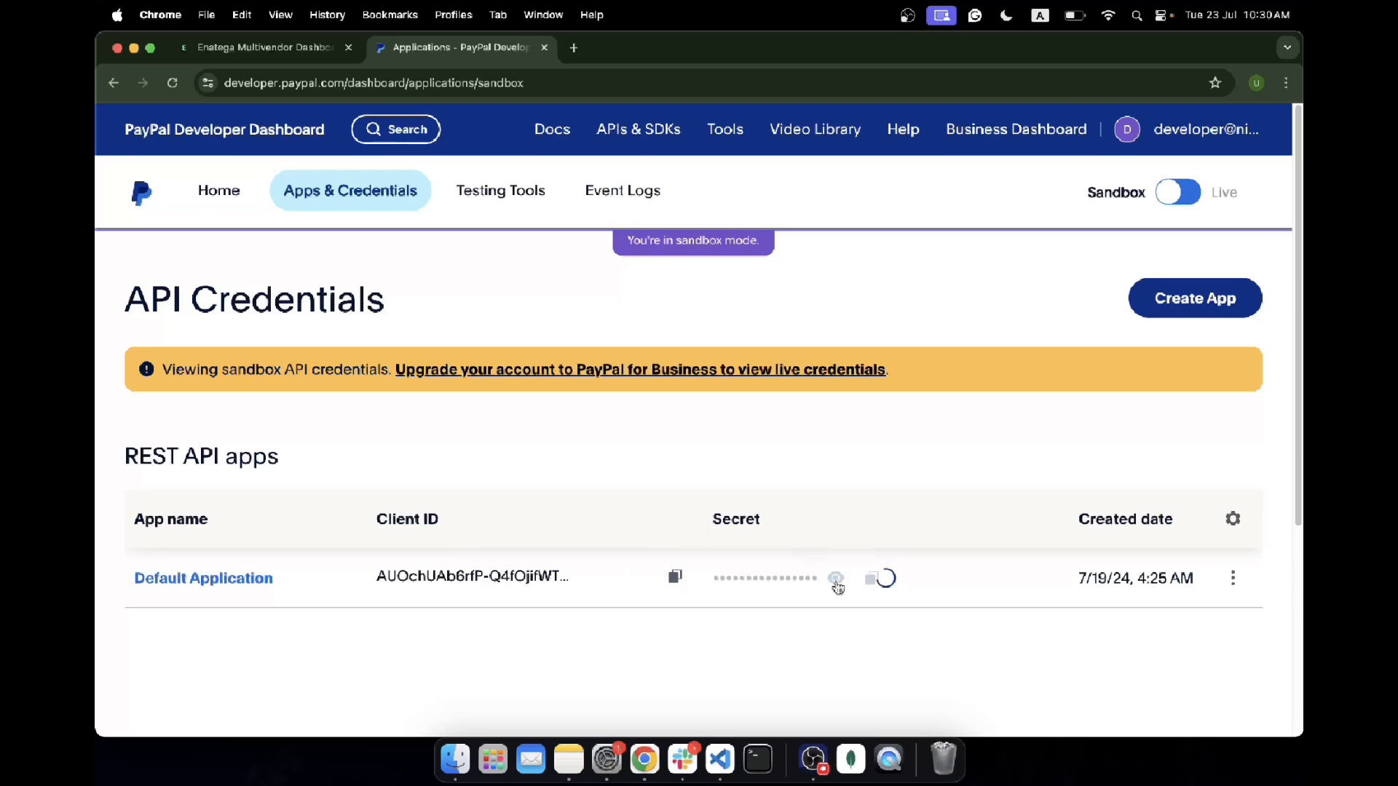
pyautogui.click(837, 583)
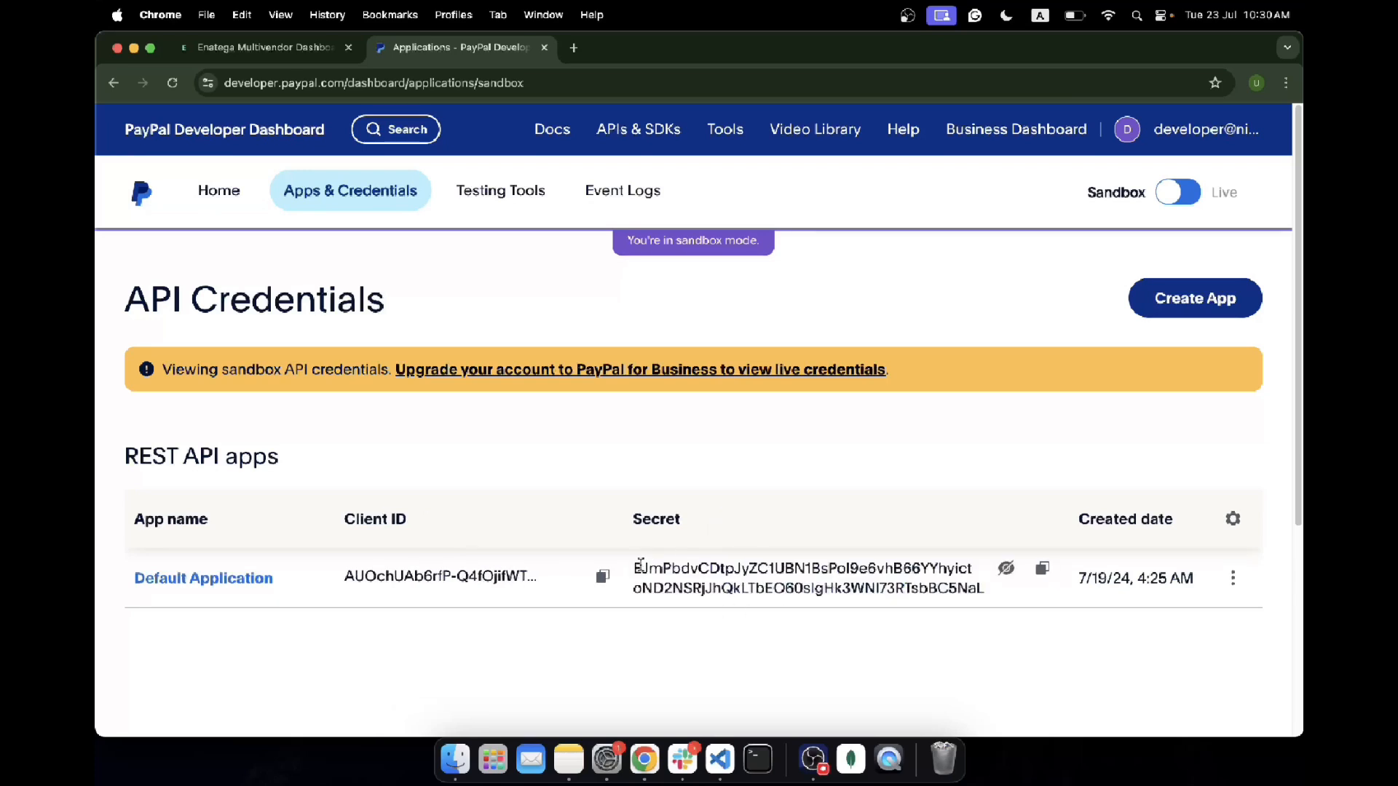
pyautogui.click(603, 577)
# Step: Paste the copied Client ID into Enatega's Paypal Client ID field
pyautogui.click(266, 48)
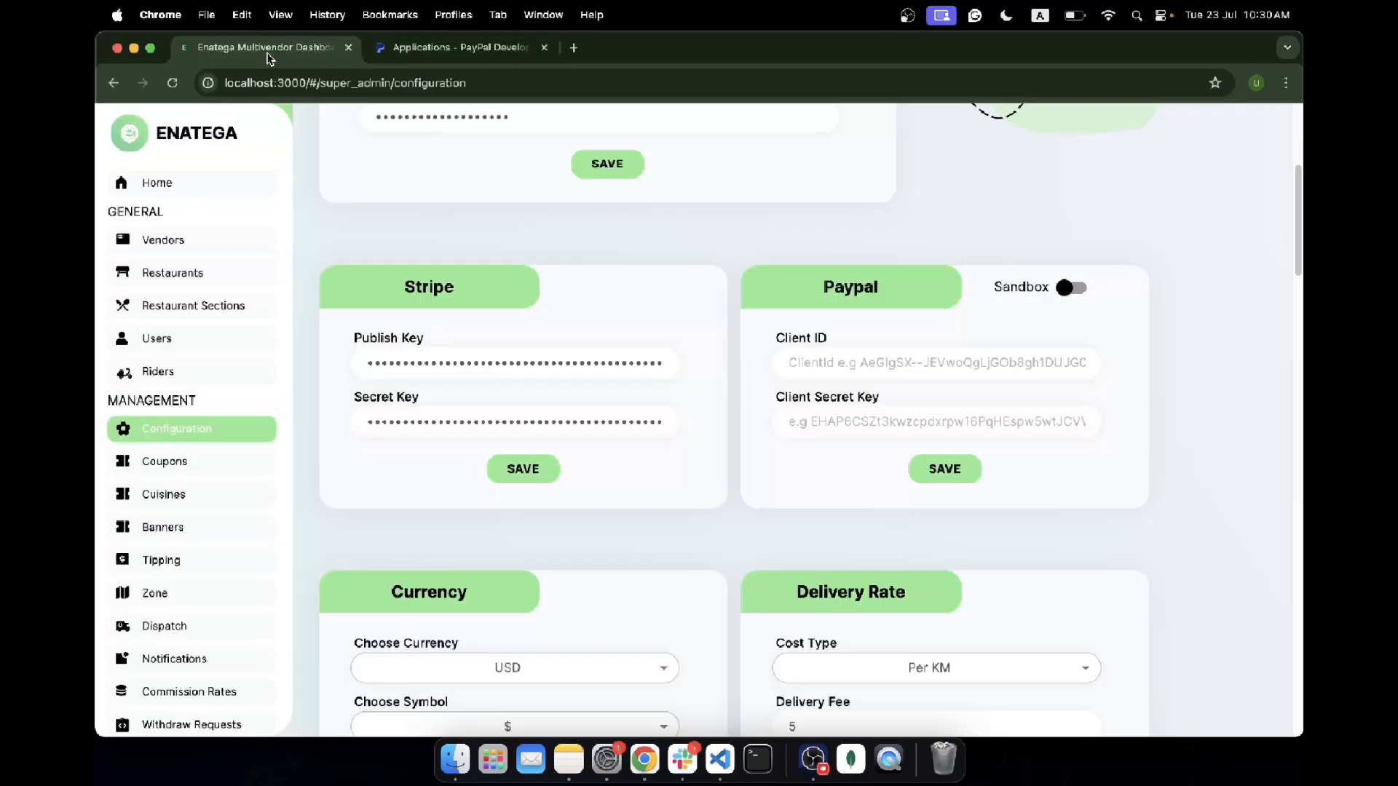
pyautogui.click(833, 367)
pyautogui.press('super+v')
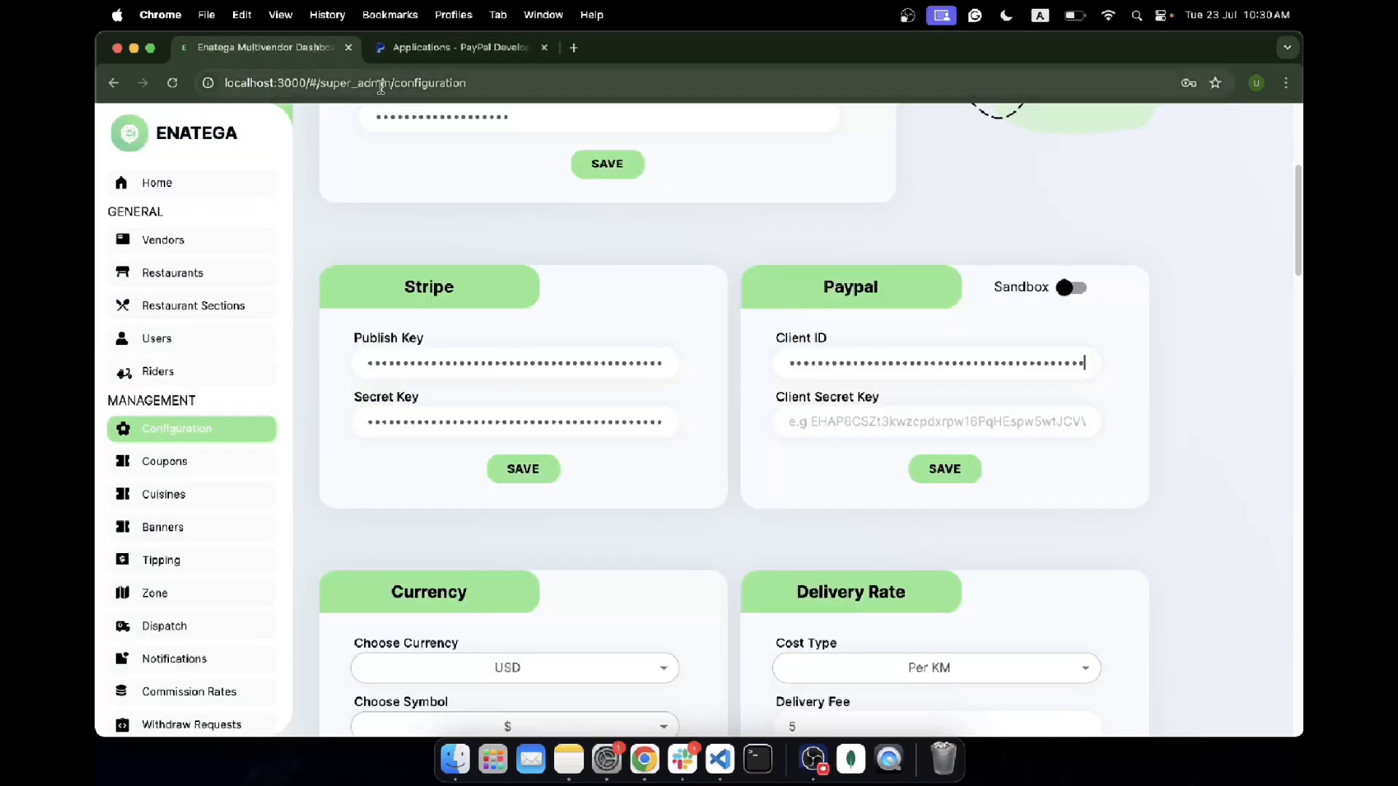
# Step: Copy the PayPal Secret into the Client Secret Key field and save the Paypal configuration
pyautogui.hotkey('ctrl', 'Tab')
pyautogui.click(1042, 569)
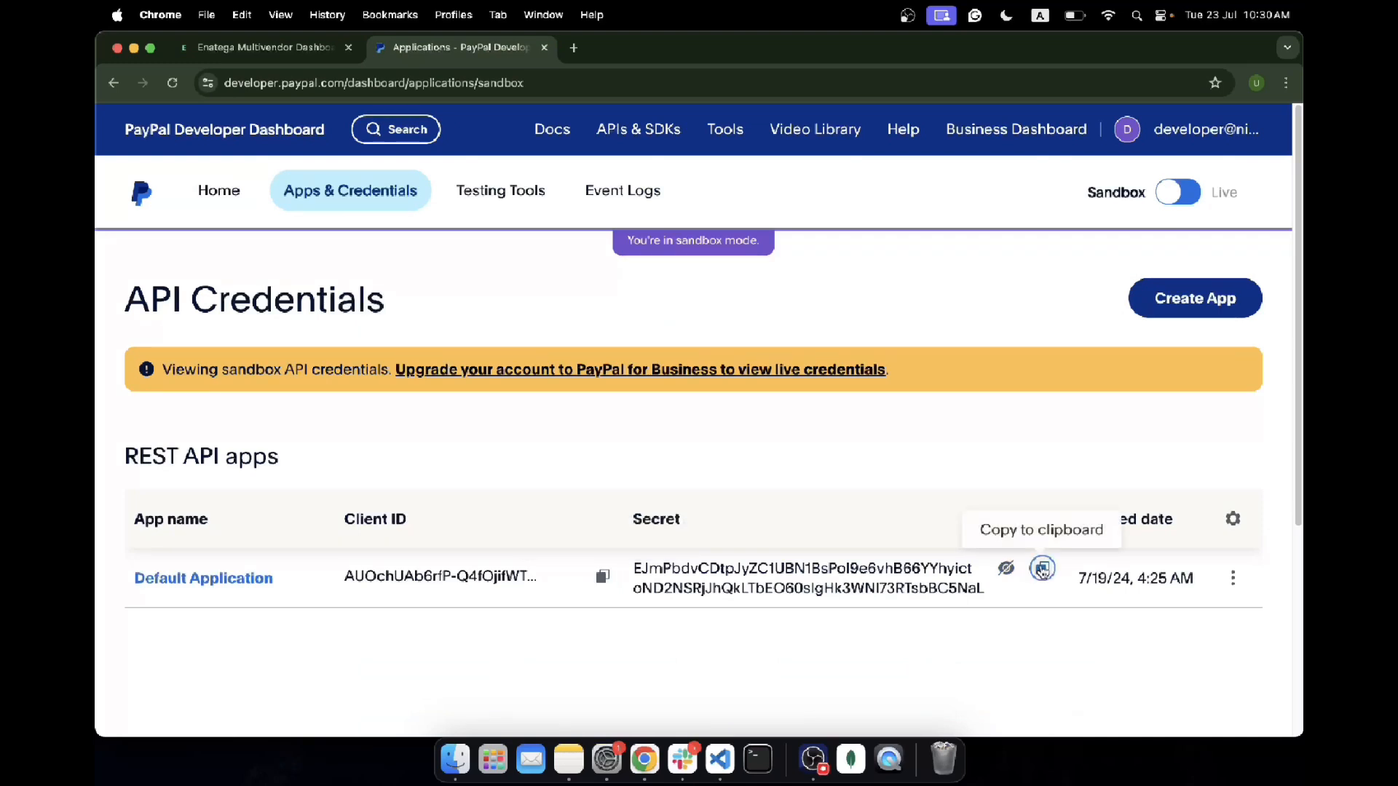
pyautogui.click(1006, 568)
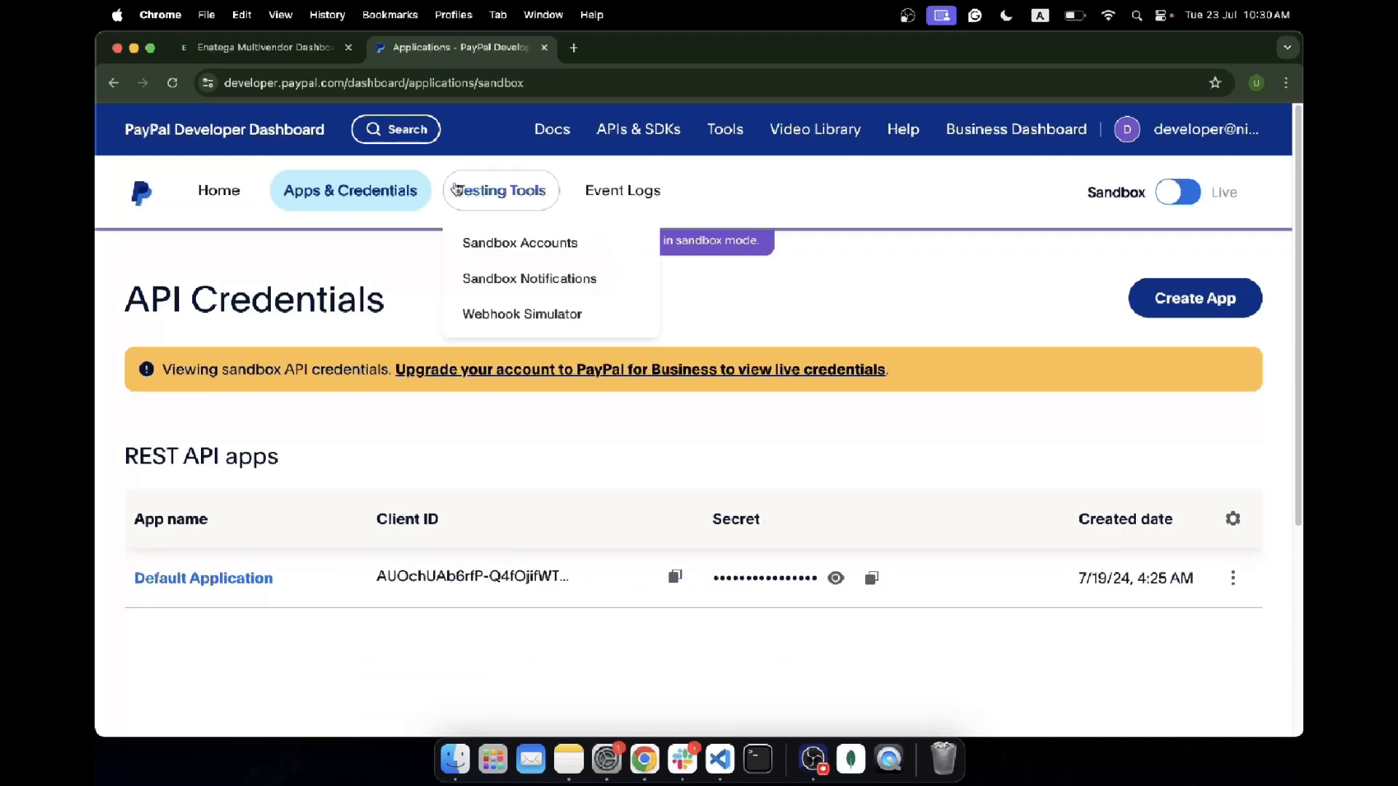
pyautogui.click(265, 48)
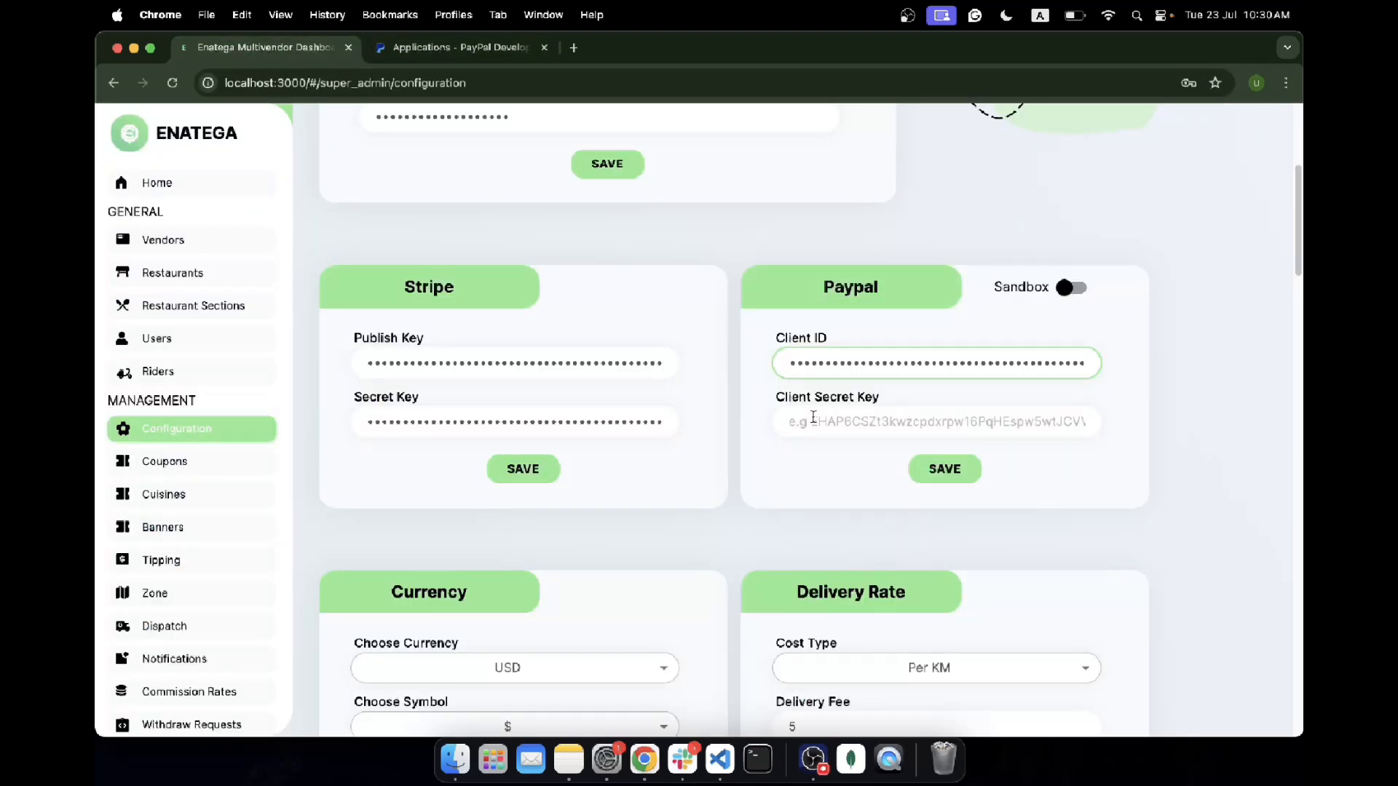
pyautogui.click(814, 421)
pyautogui.press('super+v')
pyautogui.click(929, 471)
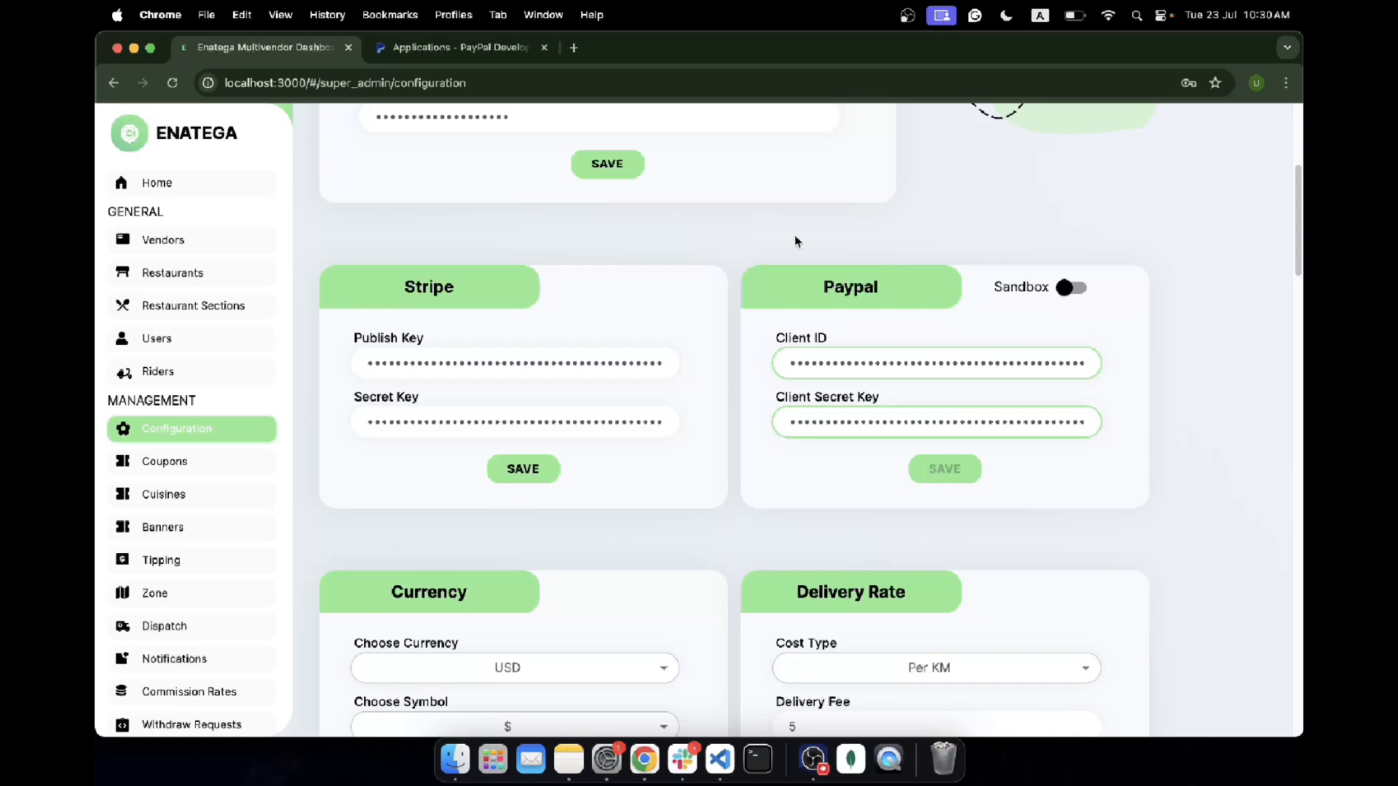